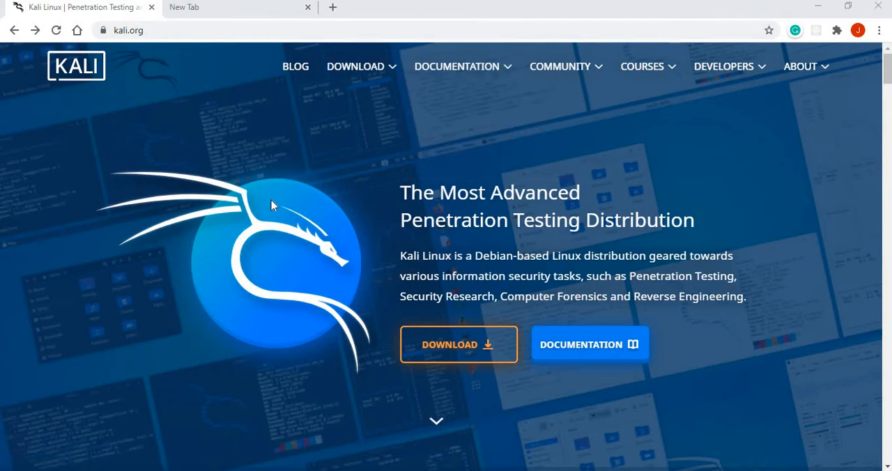
Search Google for "about kali linux" and open the "What is Kali Linux?" documentation page
{"action": "left_click", "coordinate": [195, 15]}
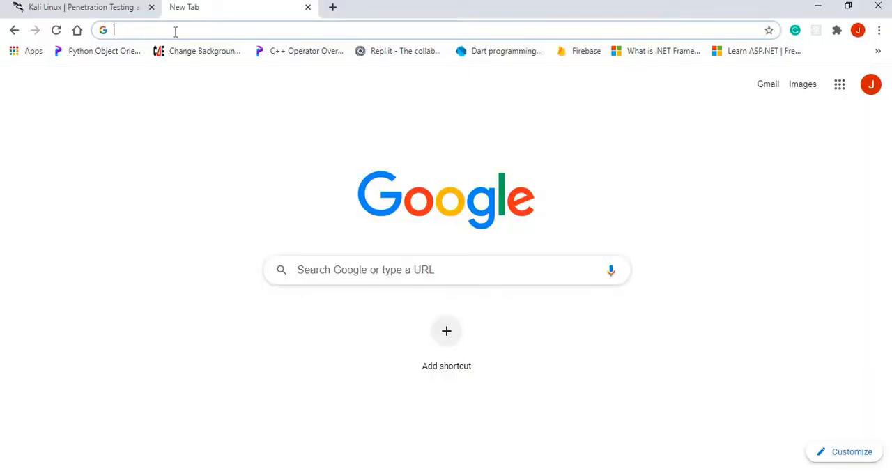
{"action": "type", "text": "A"}
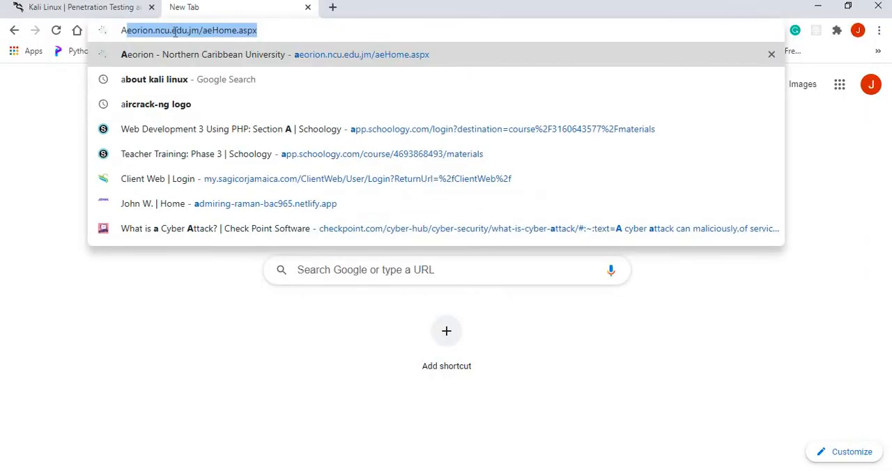
{"action": "type", "text": "bout "}
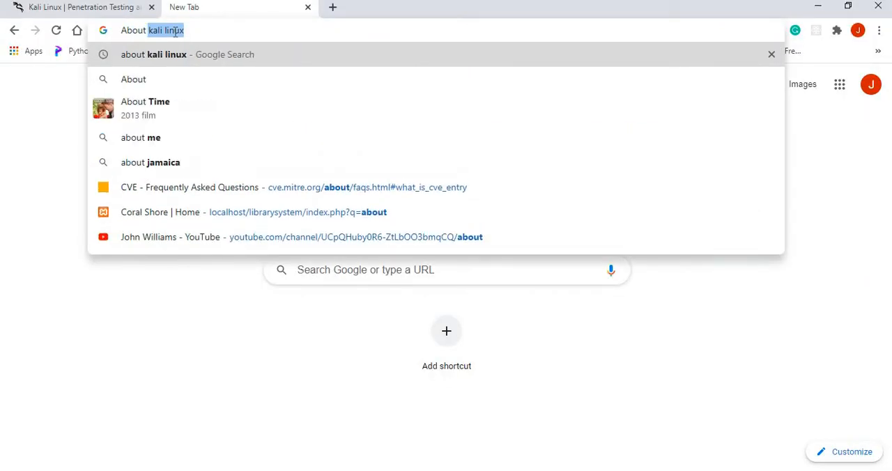
{"action": "type", "text": "Kali"}
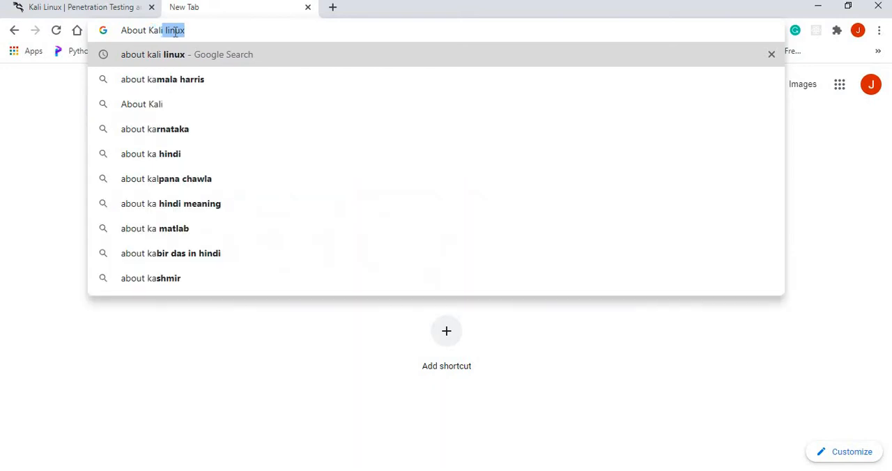
{"action": "key", "text": "Return"}
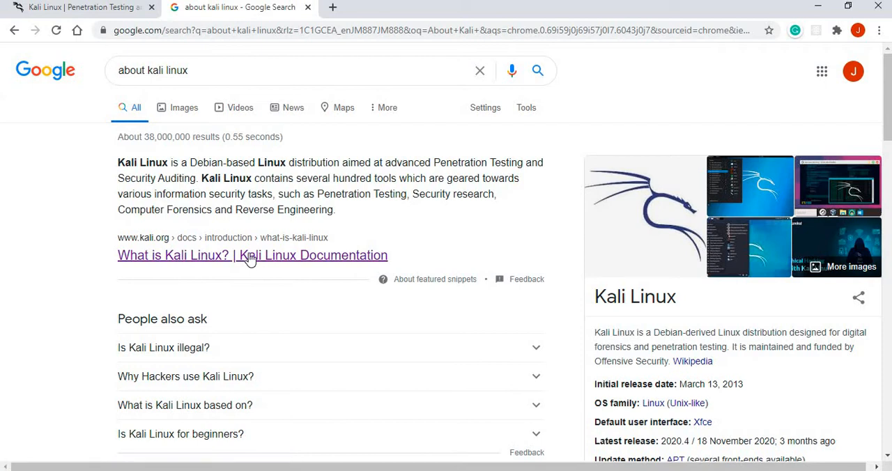
{"action": "left_click", "coordinate": [250, 259]}
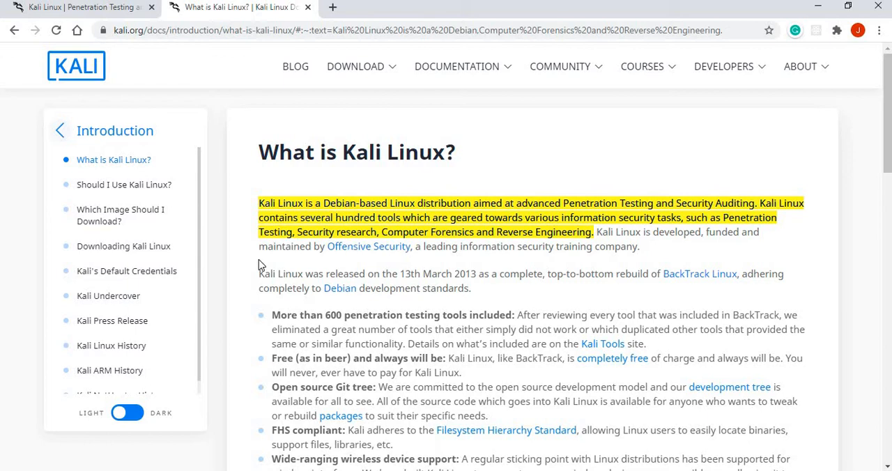
Open the Offensive Security website linked in the Kali introduction and look over its home page
{"action": "left_click", "coordinate": [355, 252]}
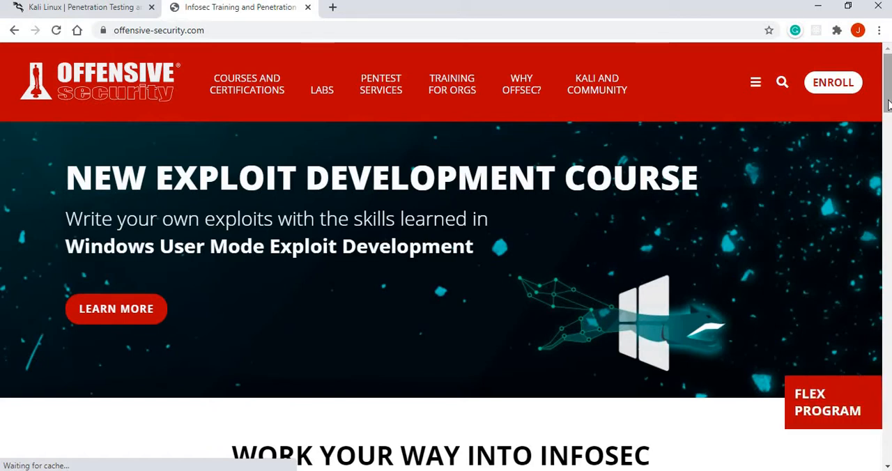
{"action": "scroll", "coordinate": [887, 122], "scroll_direction": "down", "scroll_amount": 4}
{"action": "scroll", "coordinate": [887, 122], "scroll_direction": "up", "scroll_amount": 4}
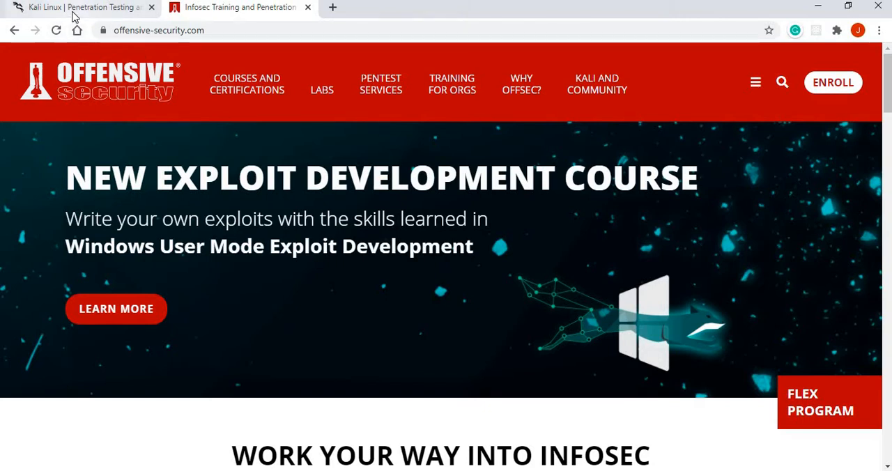
Search Google for "kali linux" and open the Downloads page of kali.org from the results
{"action": "left_click", "coordinate": [78, 32]}
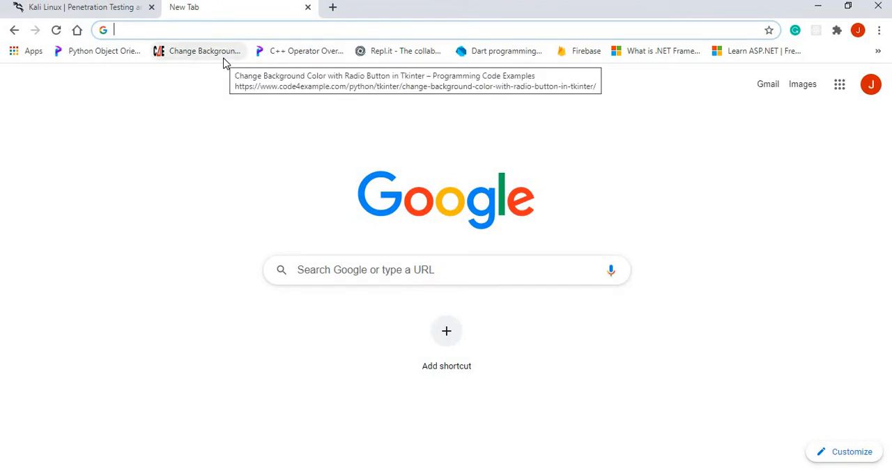
{"action": "type", "text": "kali"}
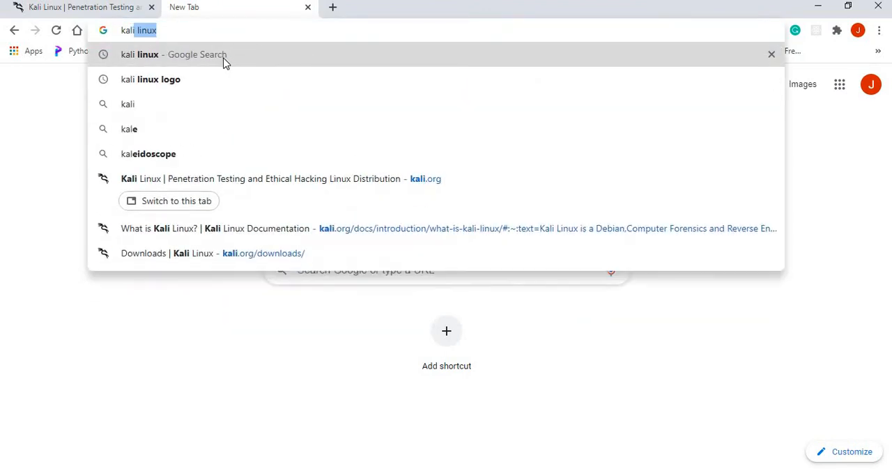
{"action": "left_click", "coordinate": [224, 58]}
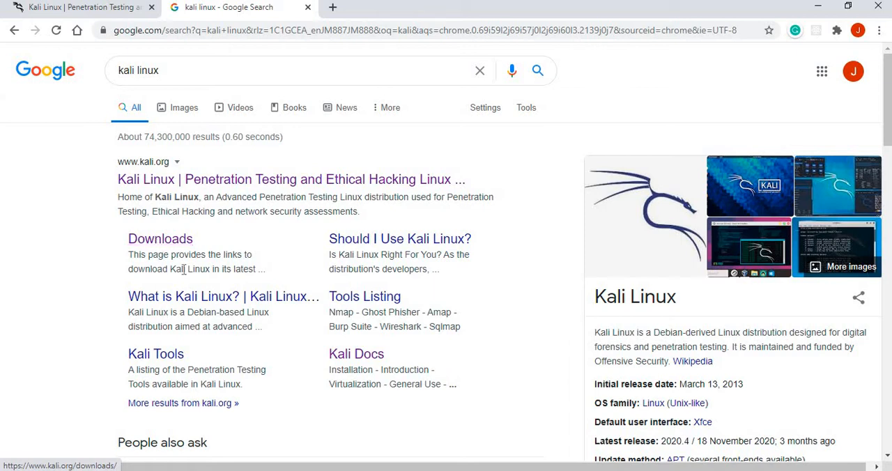
{"action": "left_click", "coordinate": [162, 239]}
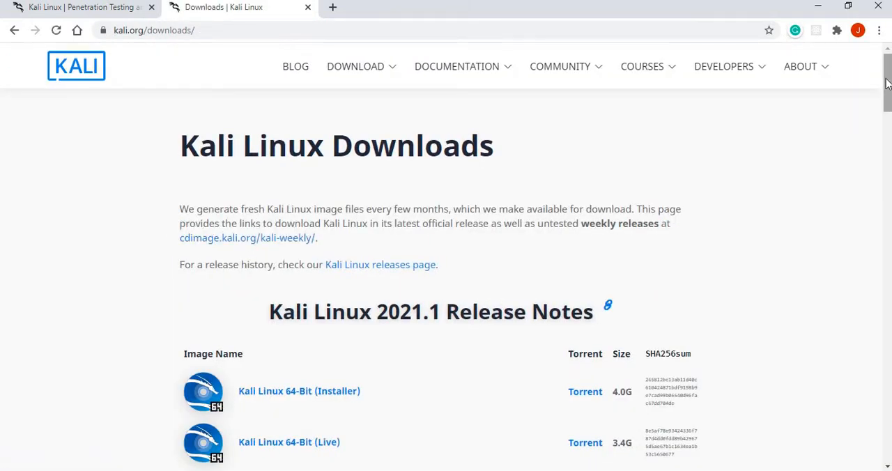
Find the Kali virtual machines section of the downloads page and open the Offensive Security VM download page
{"action": "left_click_drag", "start_coordinate": [887, 83], "coordinate": [886, 112]}
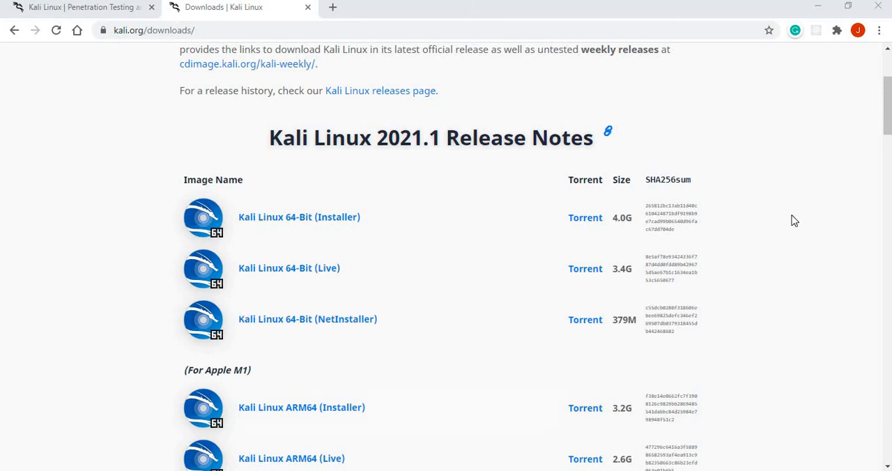
{"action": "left_click_drag", "start_coordinate": [888, 114], "coordinate": [882, 135]}
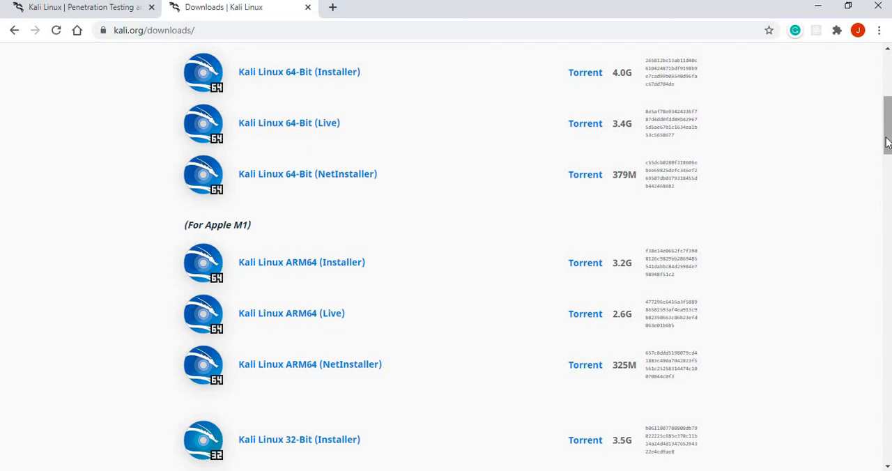
{"action": "left_click_drag", "start_coordinate": [888, 137], "coordinate": [859, 212]}
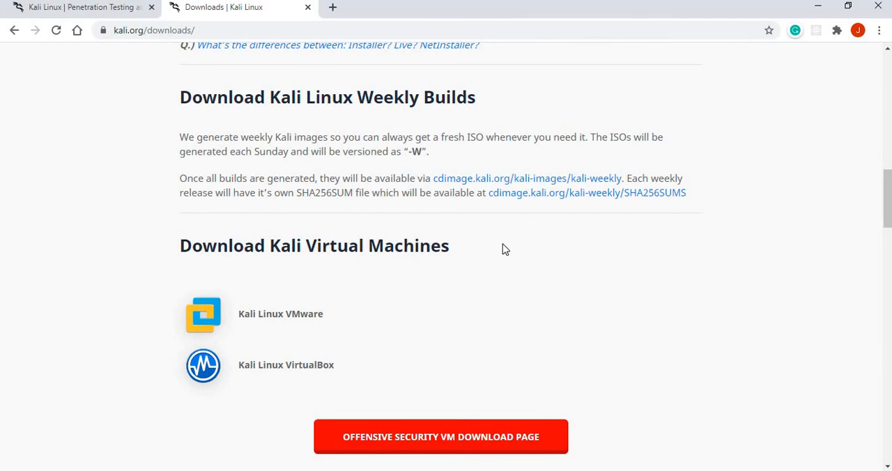
{"action": "left_click_drag", "start_coordinate": [882, 231], "coordinate": [880, 247]}
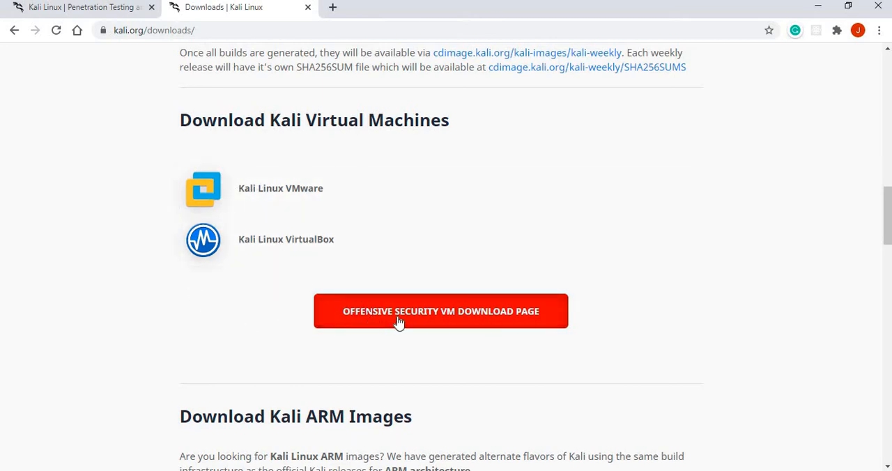
{"action": "left_click", "coordinate": [471, 314]}
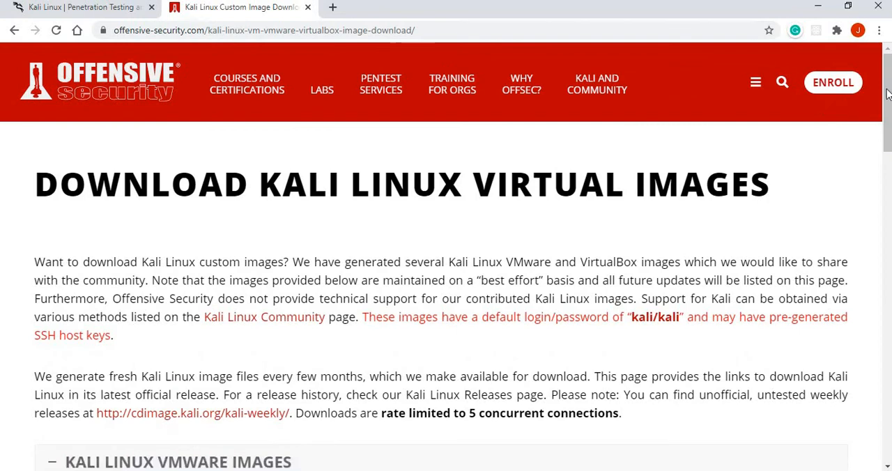
Request the download of the Kali Linux VMware 64-Bit (7z) image, version 2021.1
{"action": "scroll", "coordinate": [869, 163], "scroll_direction": "down", "scroll_amount": 2}
{"action": "scroll", "coordinate": [870, 163], "scroll_direction": "down", "scroll_amount": 3}
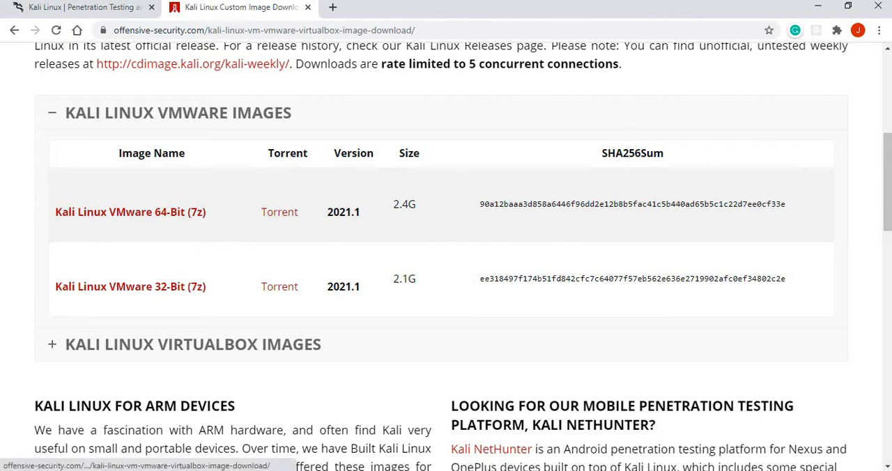
{"action": "left_click_drag", "start_coordinate": [882, 181], "coordinate": [890, 141]}
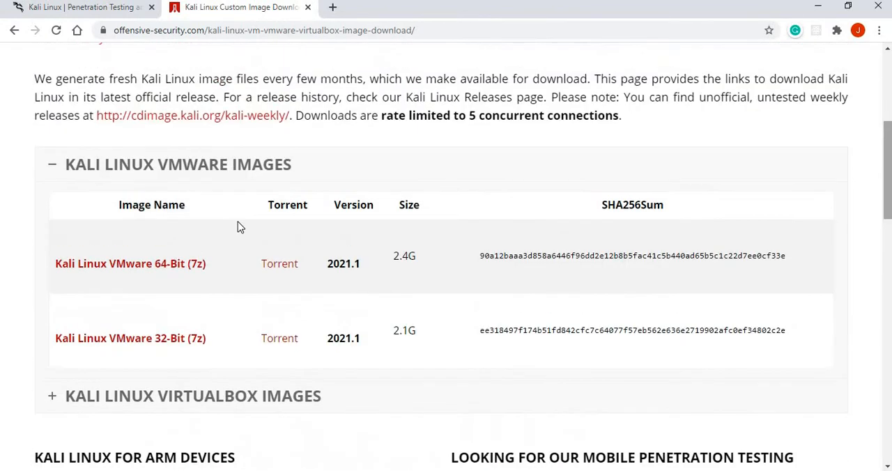
{"action": "left_click", "coordinate": [148, 272]}
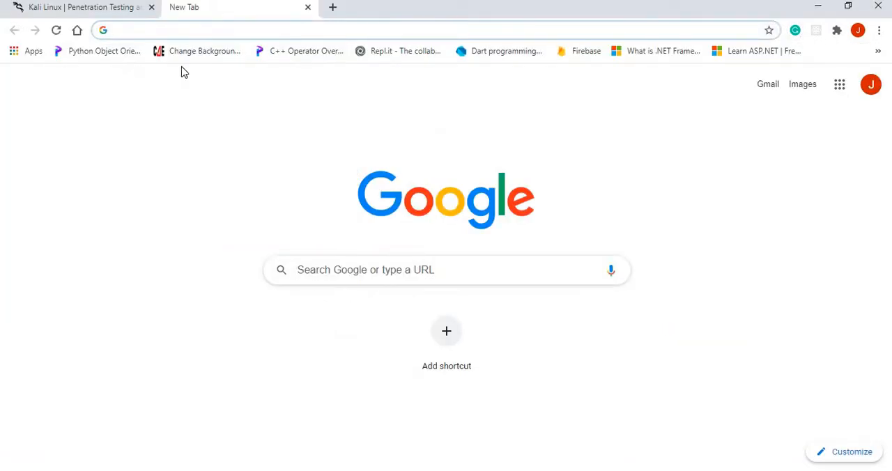
Search Google for "vmware workstation player" and open VMware's Download VMware Workstation Player page
{"action": "left_click", "coordinate": [194, 28]}
{"action": "type", "text": "V"}
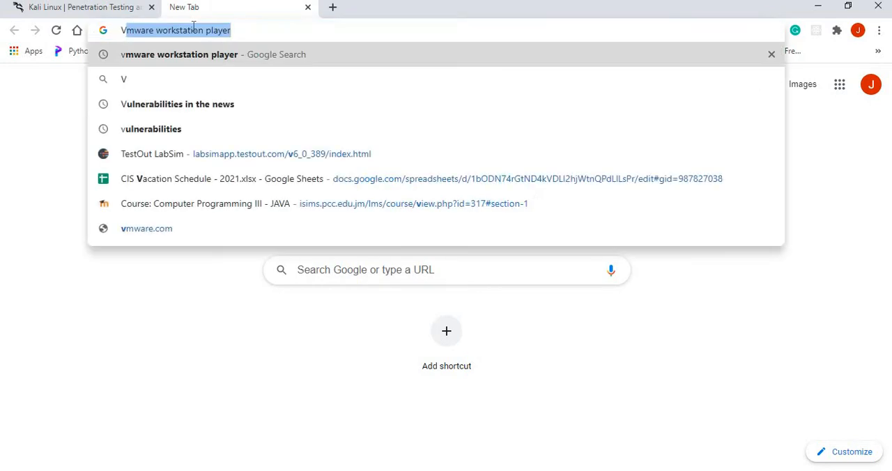
{"action": "type", "text": "Mwar"}
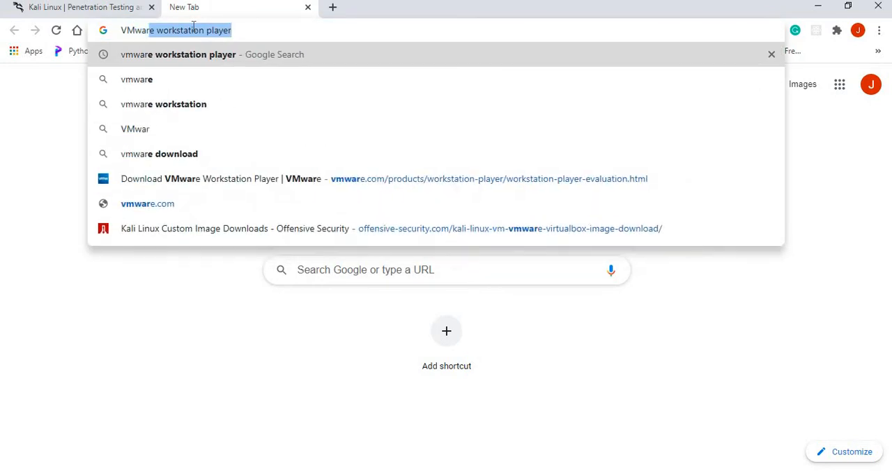
{"action": "type", "text": "e work"}
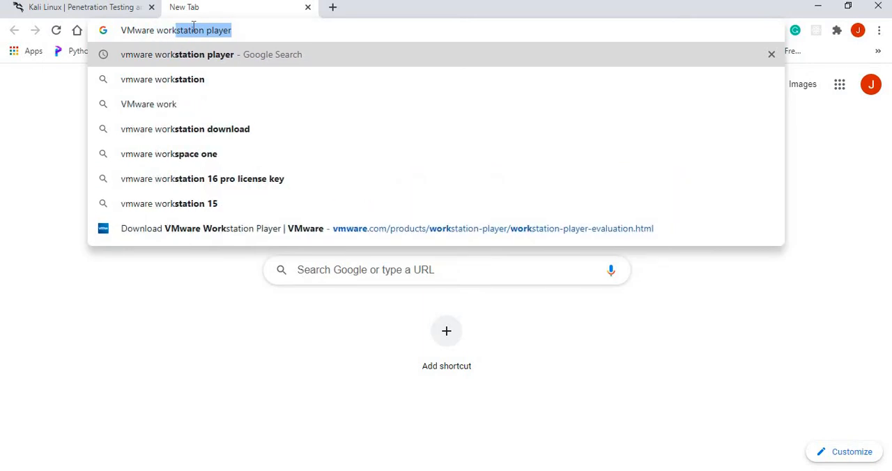
{"action": "key", "text": "Return"}
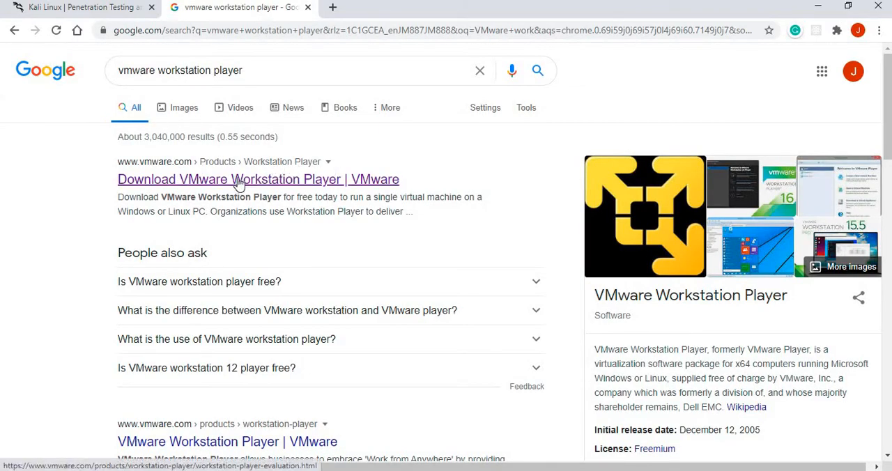
{"action": "left_click", "coordinate": [239, 181]}
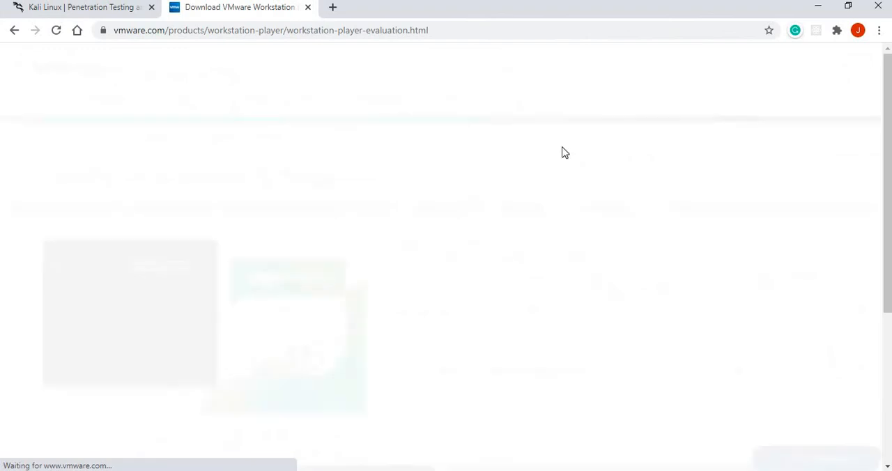
Start the download of Workstation 16.0 Player for Windows
{"action": "scroll", "coordinate": [889, 162], "scroll_direction": "down", "scroll_amount": 2}
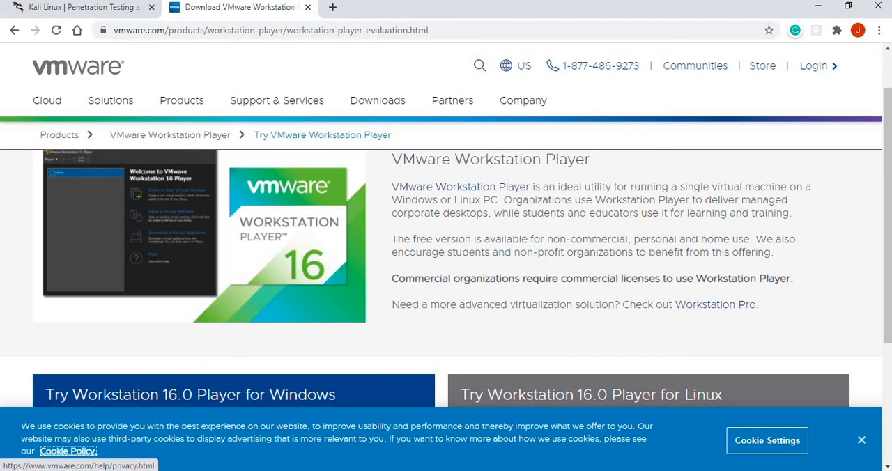
{"action": "left_click_drag", "start_coordinate": [888, 232], "coordinate": [888, 317]}
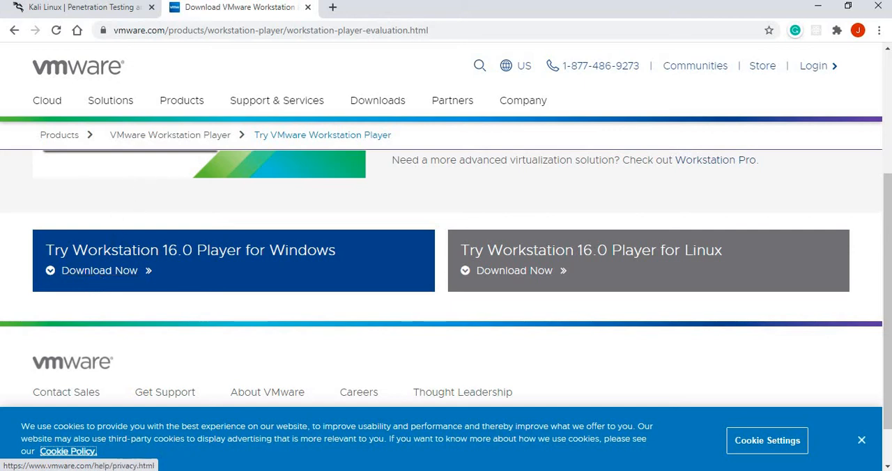
{"action": "left_click", "coordinate": [121, 274]}
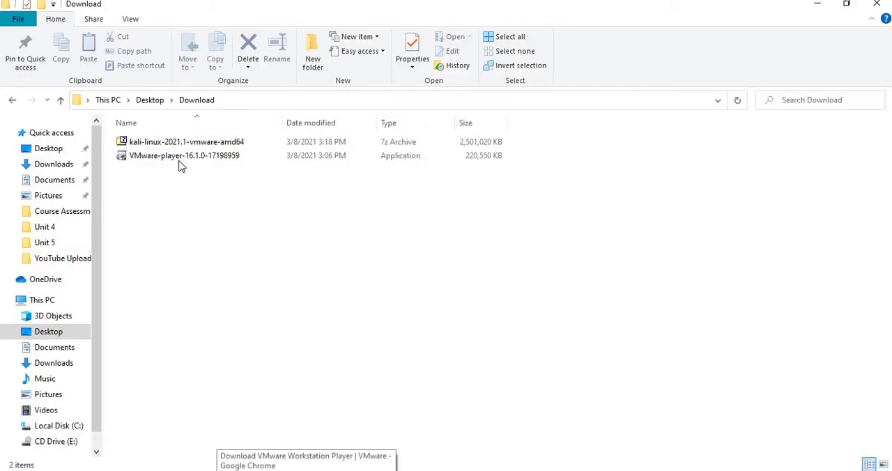
Extract the kali-linux-2021.1-vmware-amd64 archive with 7-Zip into a folder of the same name in the Download folder
{"action": "left_click", "coordinate": [162, 143]}
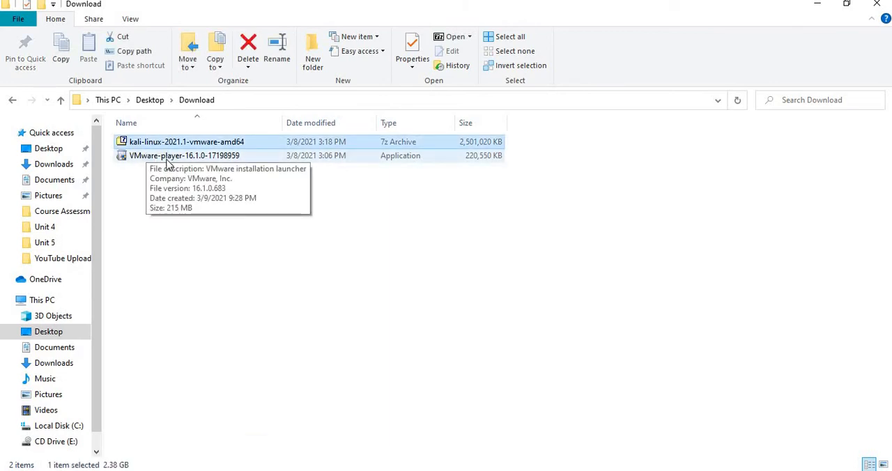
{"action": "left_click", "coordinate": [167, 156]}
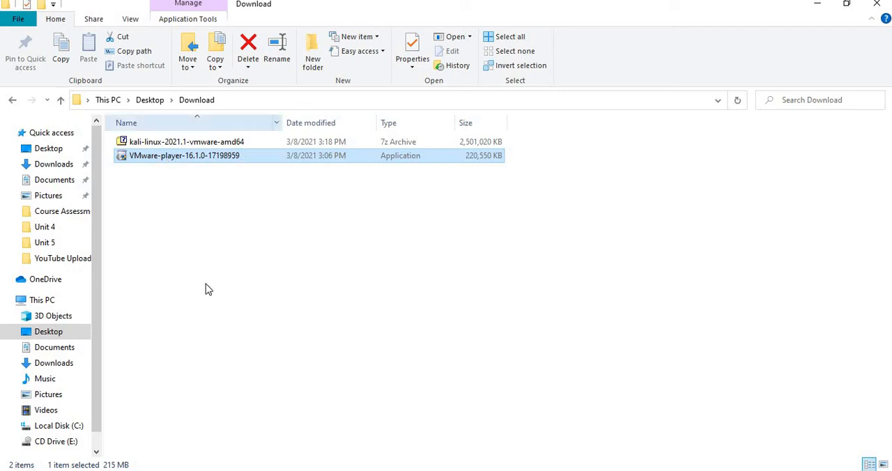
{"action": "left_click", "coordinate": [167, 146]}
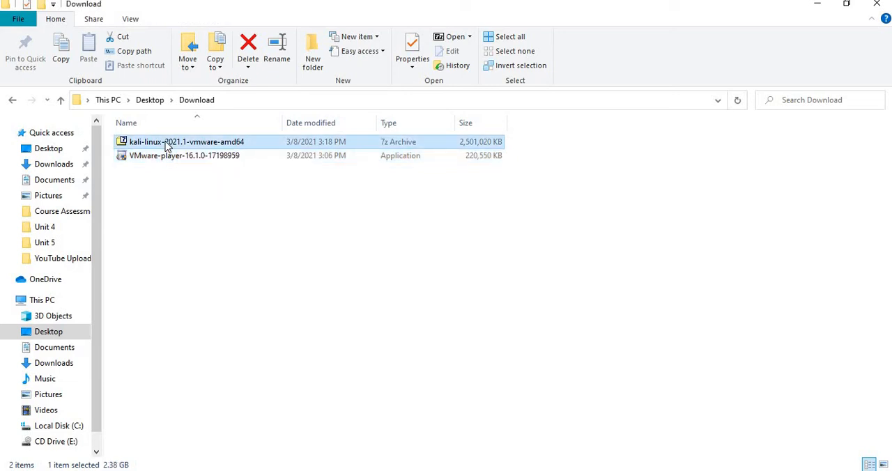
{"action": "right_click", "coordinate": [165, 144]}
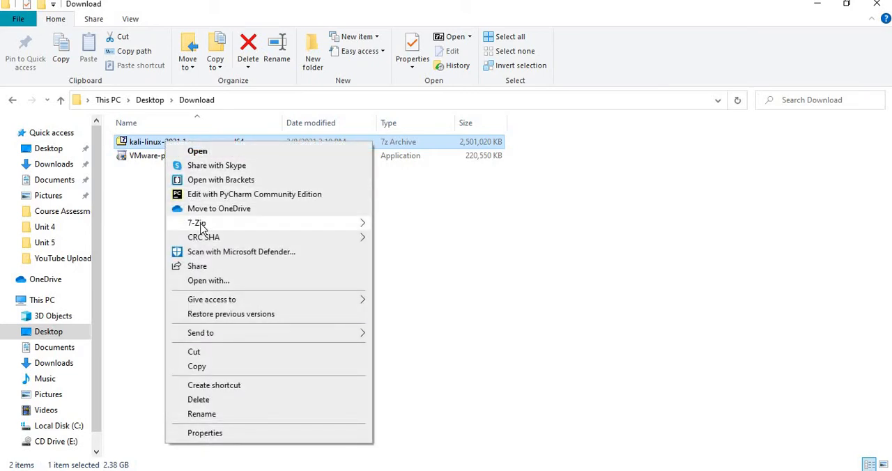
{"action": "mouse_move", "coordinate": [201, 226]}
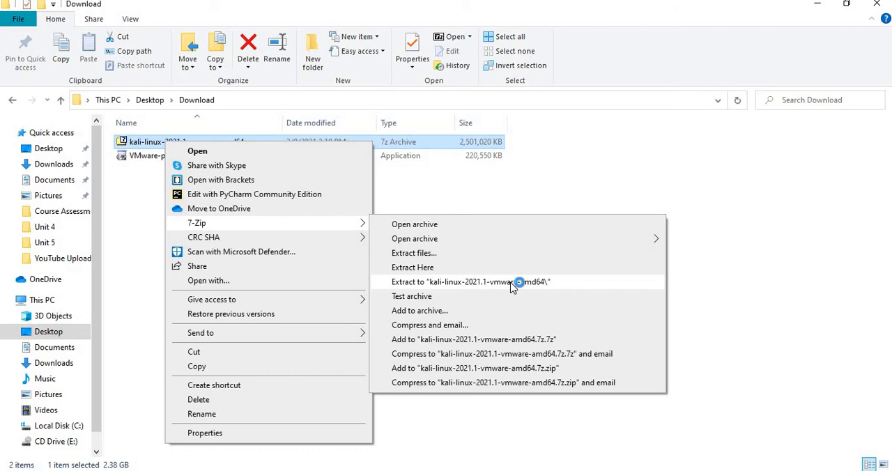
{"action": "left_click", "coordinate": [513, 282]}
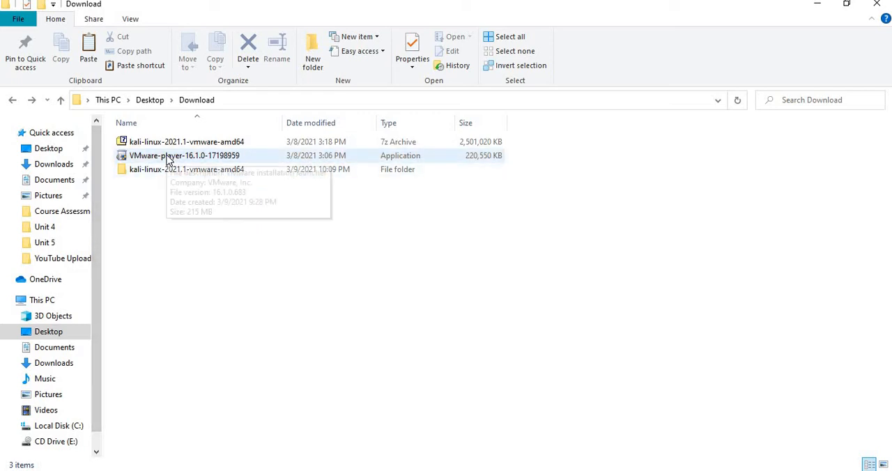
{"action": "double_click", "coordinate": [133, 156]}
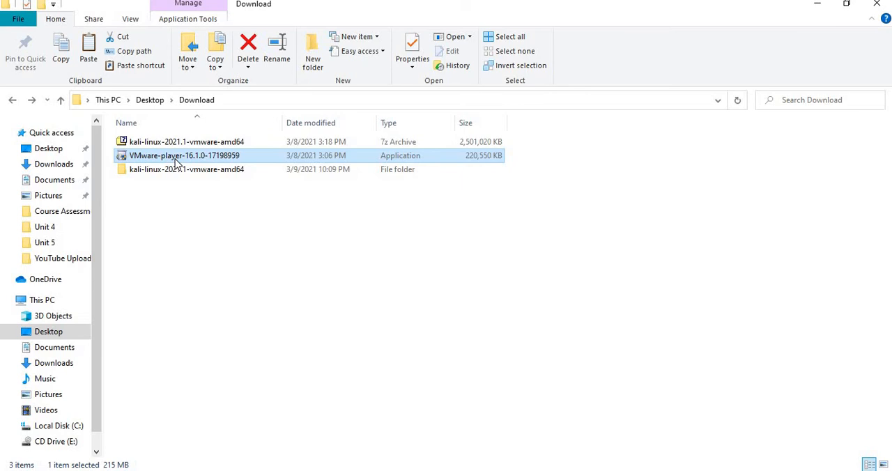
{"action": "left_click", "coordinate": [165, 378]}
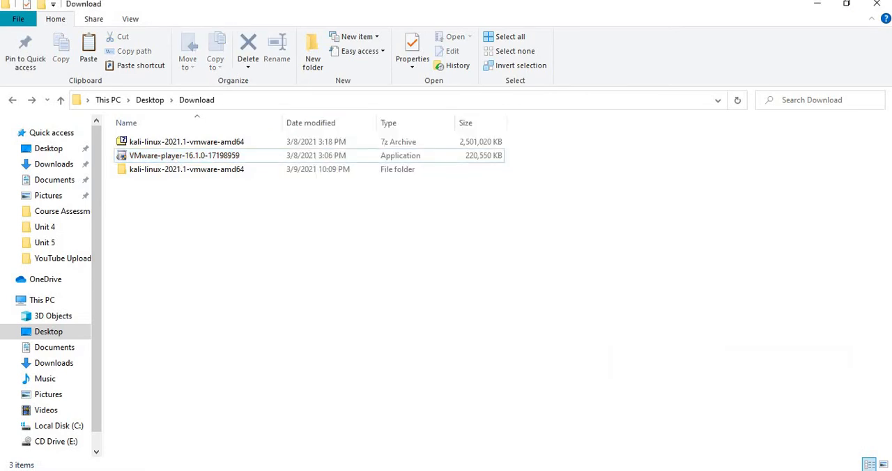
{"action": "left_click", "coordinate": [359, 470]}
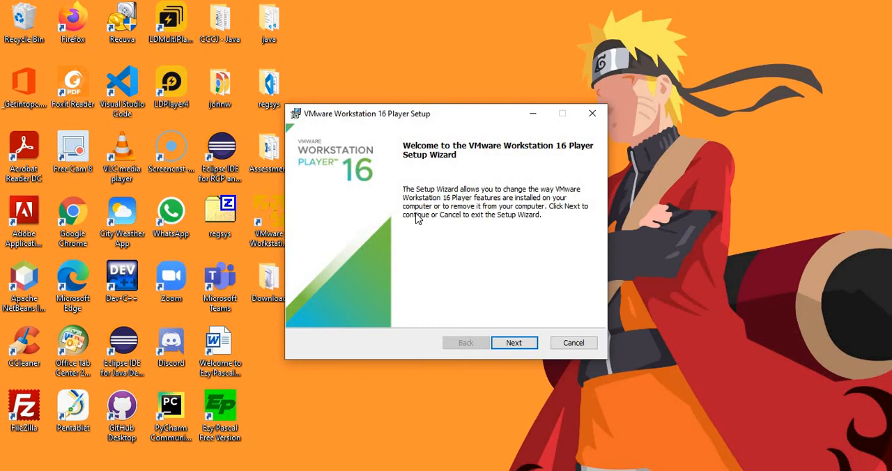
{"action": "left_click", "coordinate": [511, 343]}
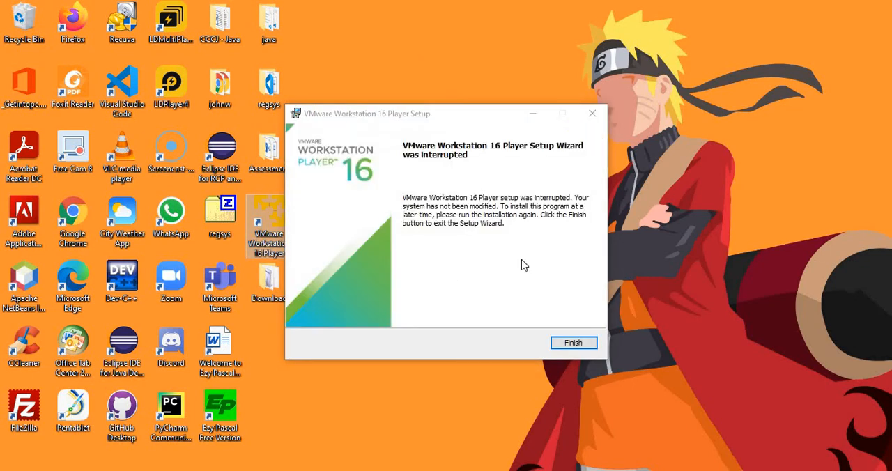
{"action": "left_click", "coordinate": [577, 343]}
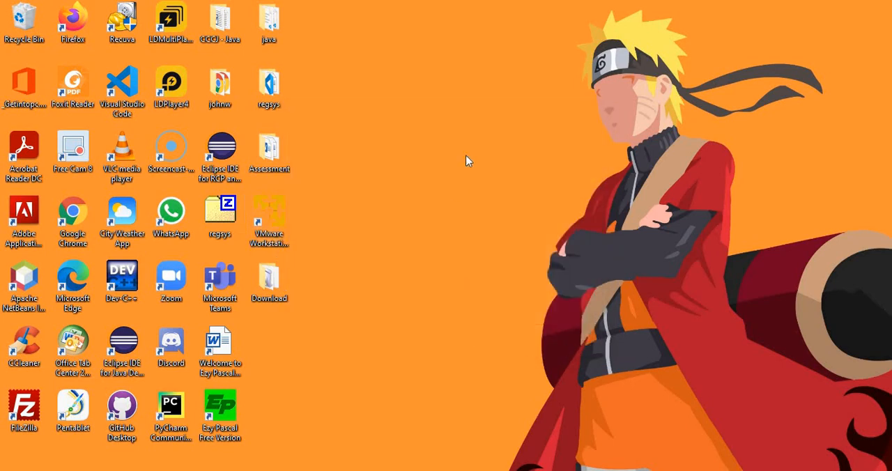
Launch VMware Workstation 16 Player and bring up the dialog for opening an existing virtual machine
{"action": "left_click", "coordinate": [272, 211]}
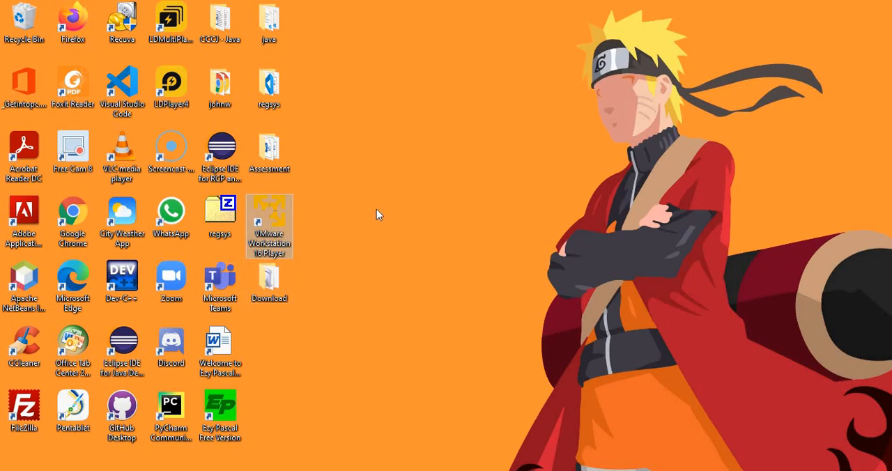
{"action": "left_click", "coordinate": [309, 216]}
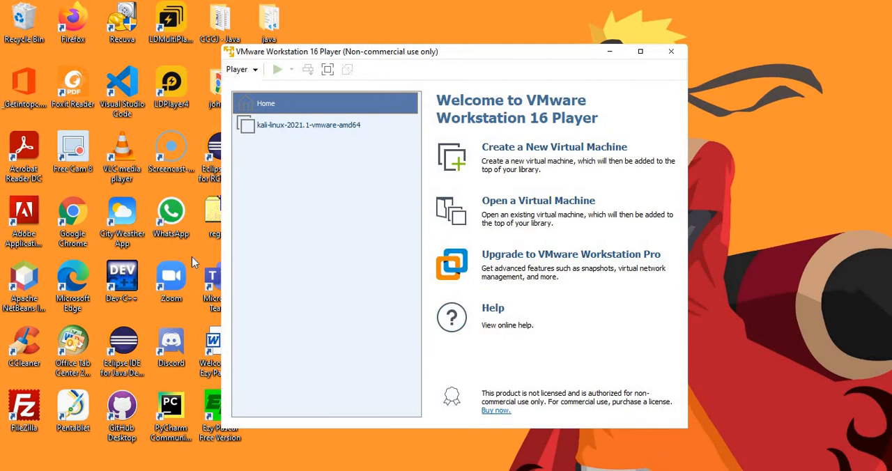
{"action": "left_click", "coordinate": [257, 73]}
{"action": "mouse_move", "coordinate": [316, 87]}
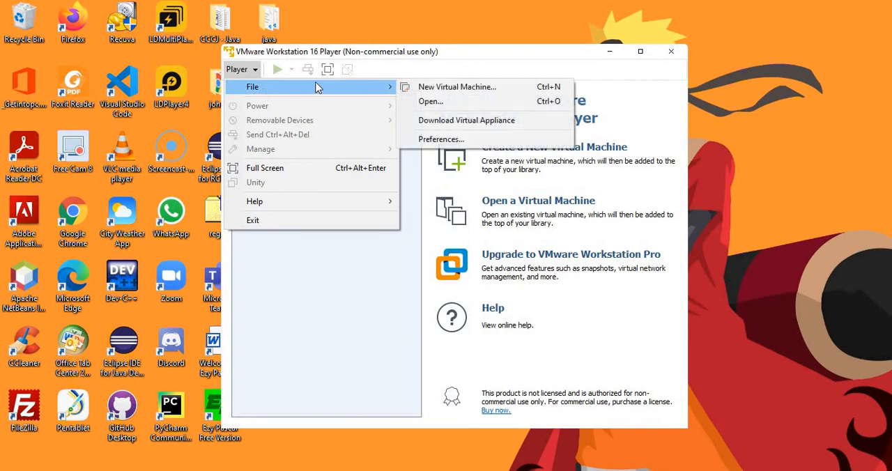
{"action": "left_click", "coordinate": [432, 103]}
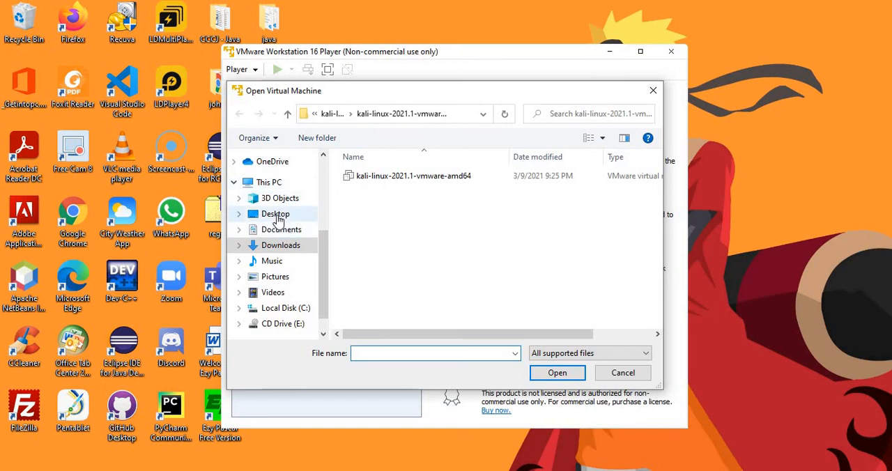
Open the kali-linux-2021.1-vmware-amd64 virtual machine file from the extracted folder inside the desktop's Download folder
{"action": "left_click", "coordinate": [275, 213]}
{"action": "left_click", "coordinate": [381, 211]}
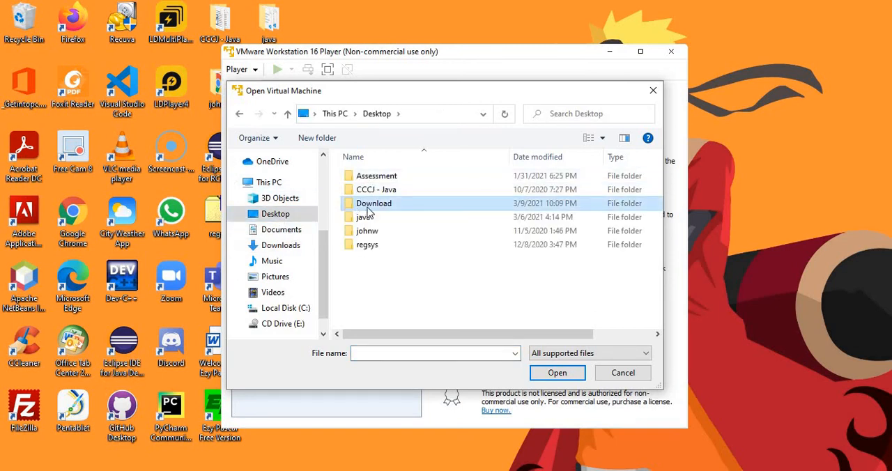
{"action": "double_click", "coordinate": [366, 211]}
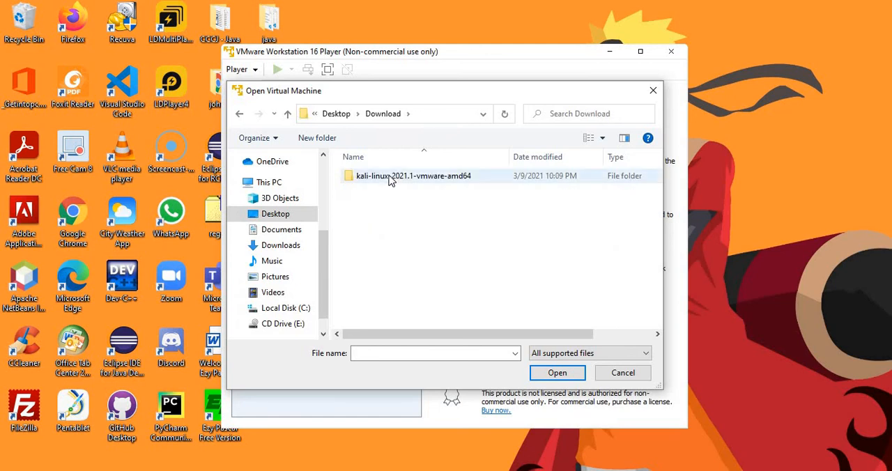
{"action": "left_click", "coordinate": [390, 179]}
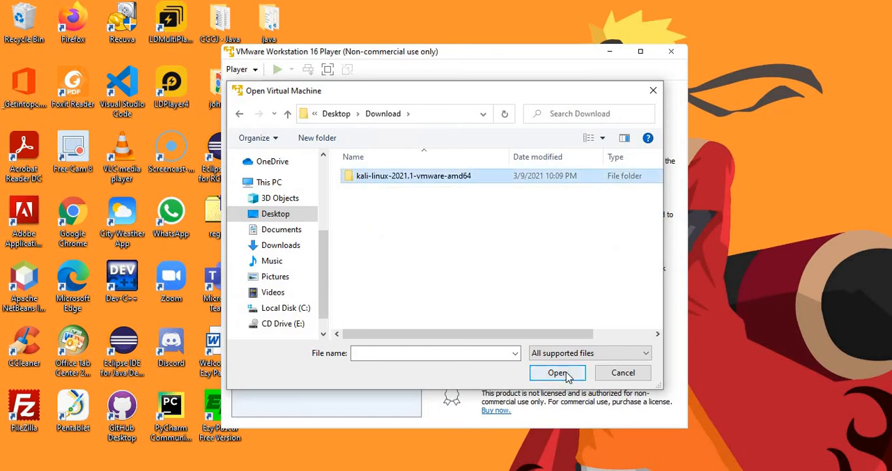
{"action": "left_click", "coordinate": [566, 374]}
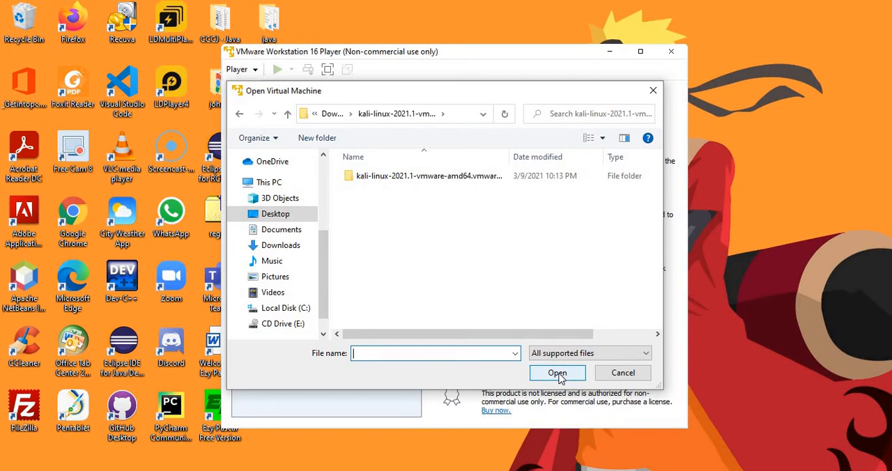
{"action": "left_click", "coordinate": [411, 175]}
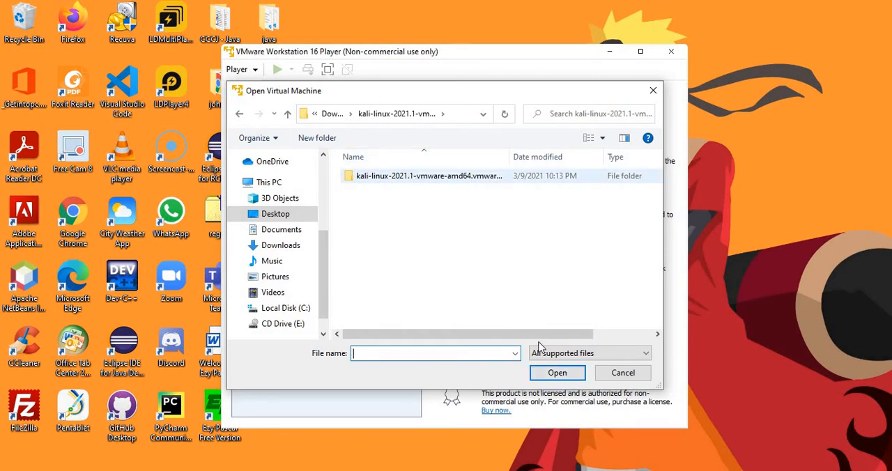
{"action": "left_click", "coordinate": [577, 375]}
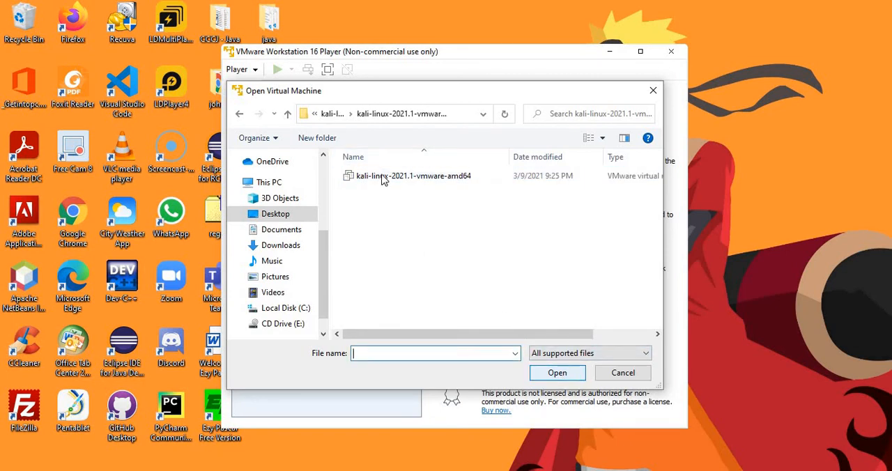
{"action": "left_click", "coordinate": [382, 177]}
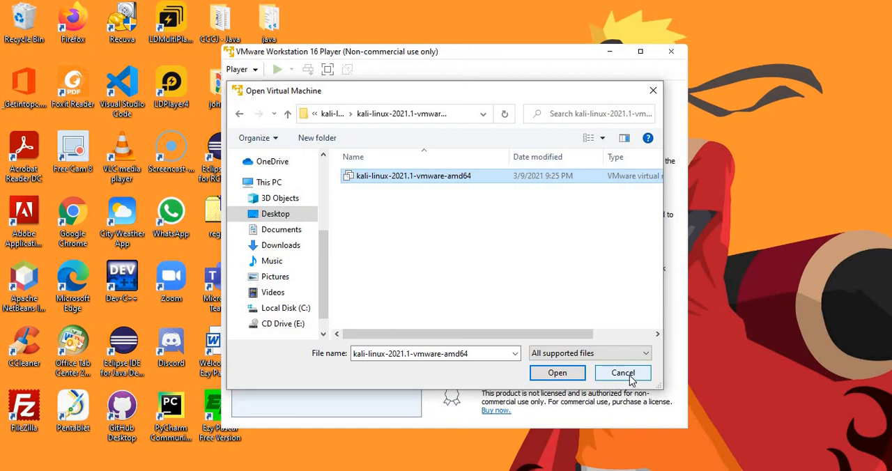
{"action": "left_click", "coordinate": [574, 375]}
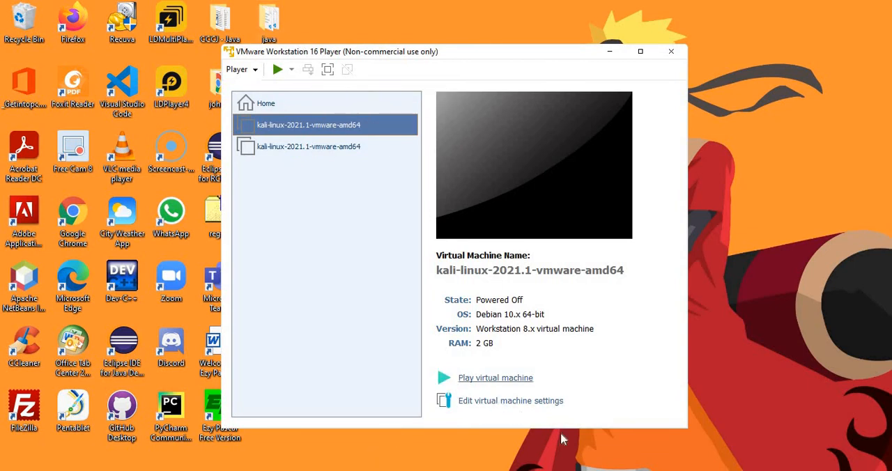
Edit the newly added Kali virtual machine's settings and choose 2 as the number of processor cores
{"action": "left_click", "coordinate": [498, 402]}
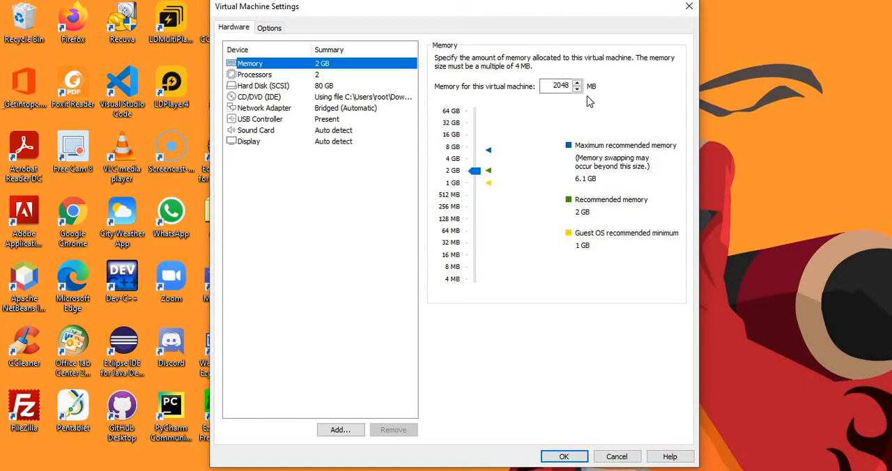
{"action": "left_click", "coordinate": [304, 75]}
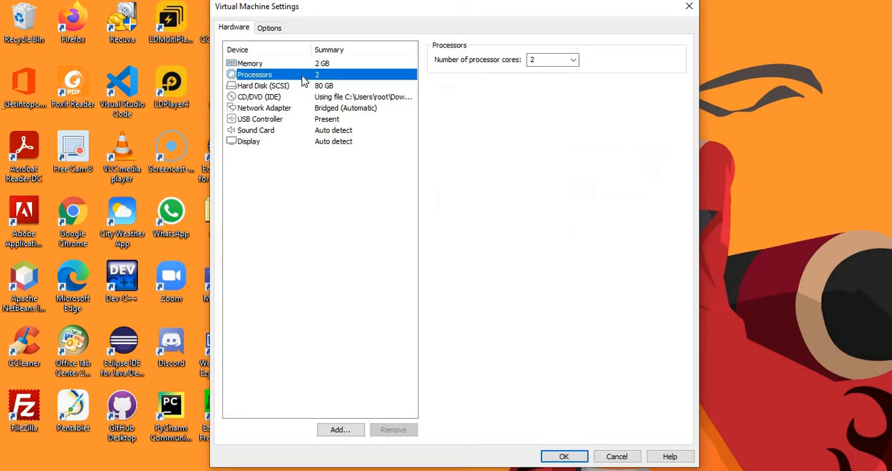
{"action": "left_click", "coordinate": [573, 61]}
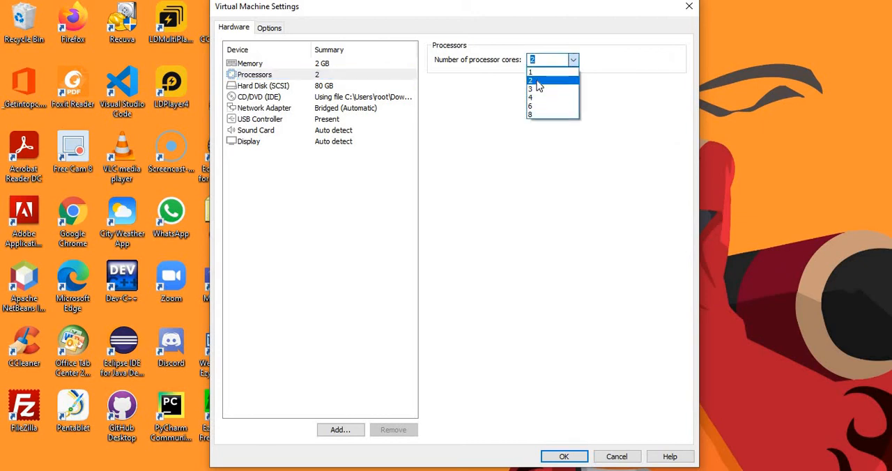
{"action": "left_click", "coordinate": [537, 82]}
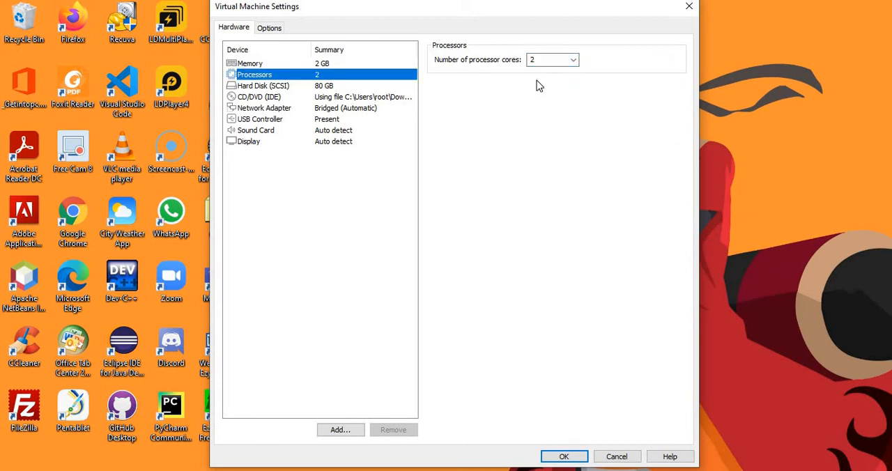
Choose the Bridged connection for the virtual machine's network adapter and save the settings
{"action": "left_click", "coordinate": [264, 110]}
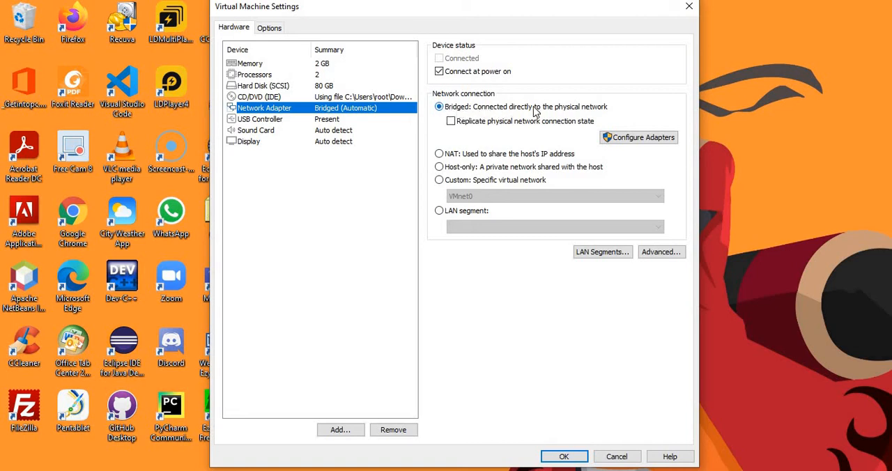
{"action": "left_click", "coordinate": [439, 108]}
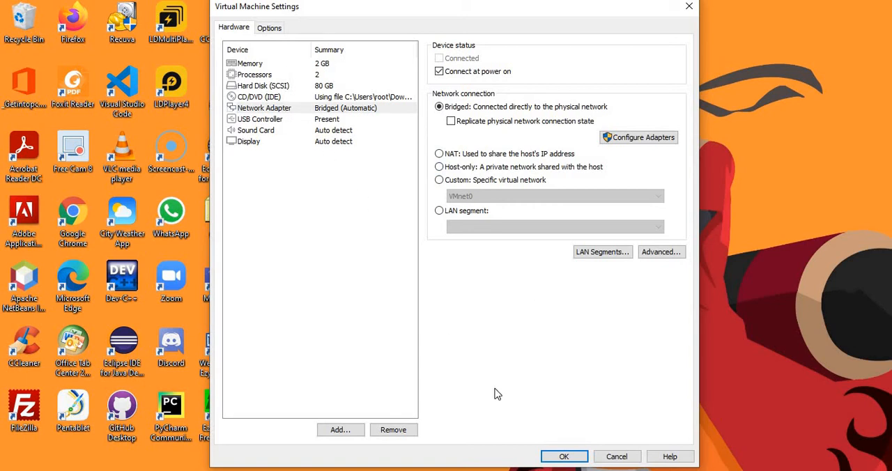
{"action": "left_click", "coordinate": [563, 456]}
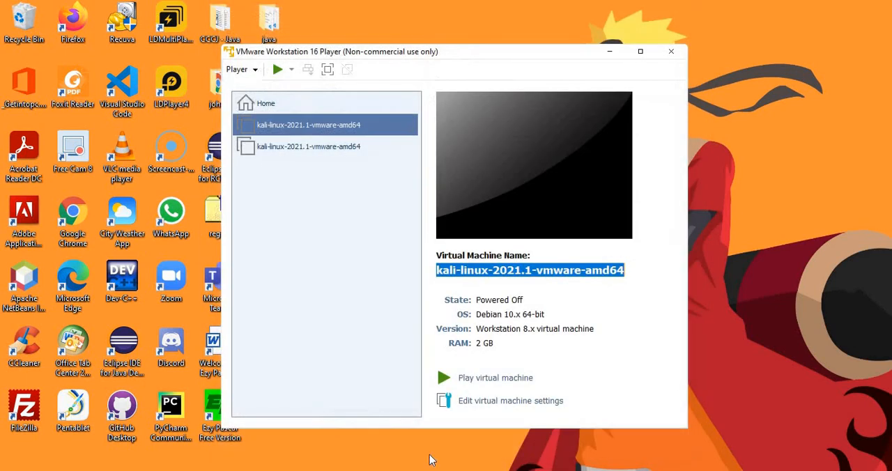
Power on the first kali-linux-2021.1-vmware-amd64 virtual machine in the library and declare that it was copied
{"action": "left_click", "coordinate": [309, 148]}
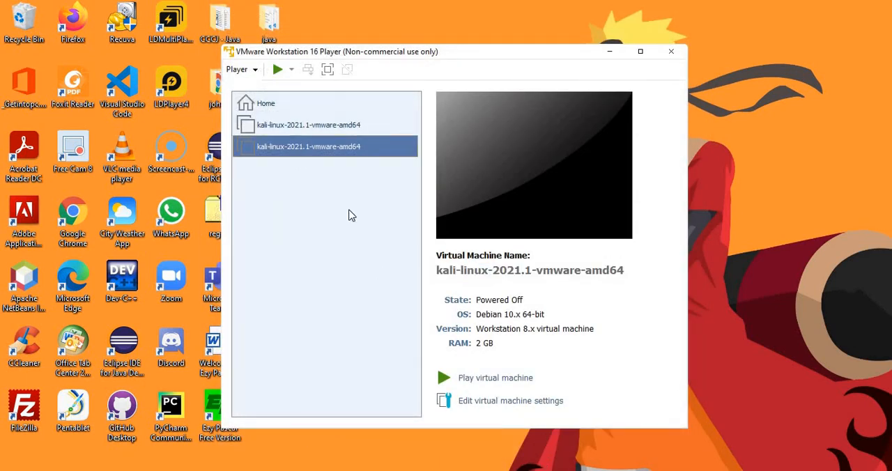
{"action": "left_click", "coordinate": [296, 127]}
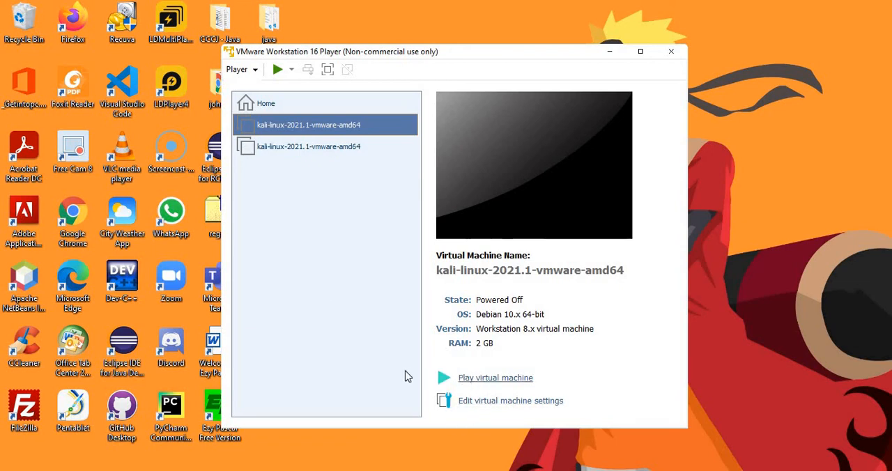
{"action": "left_click", "coordinate": [509, 383]}
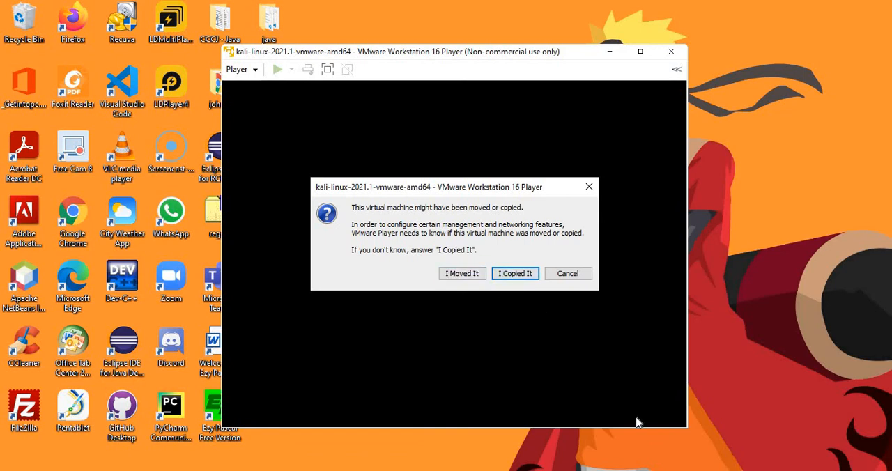
{"action": "left_click", "coordinate": [516, 274]}
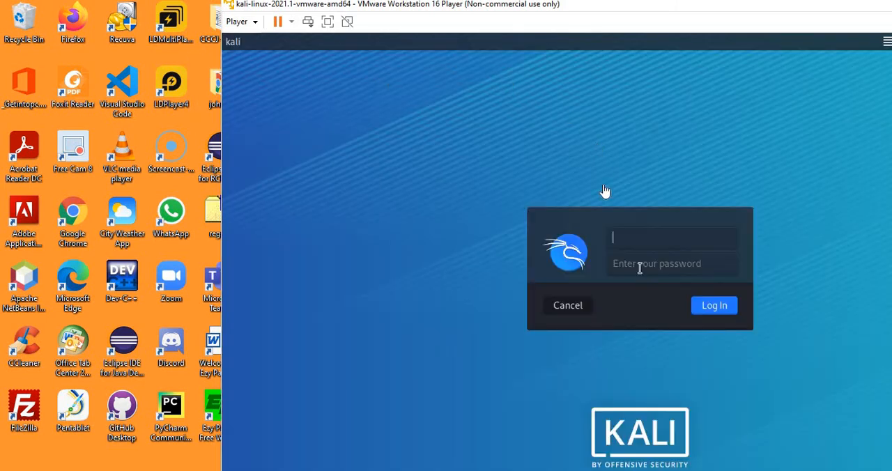
Log in to Kali Linux with the username kali and the account password, and maximize the virtual machine window
{"action": "left_click", "coordinate": [627, 244]}
{"action": "left_click", "coordinate": [647, 237]}
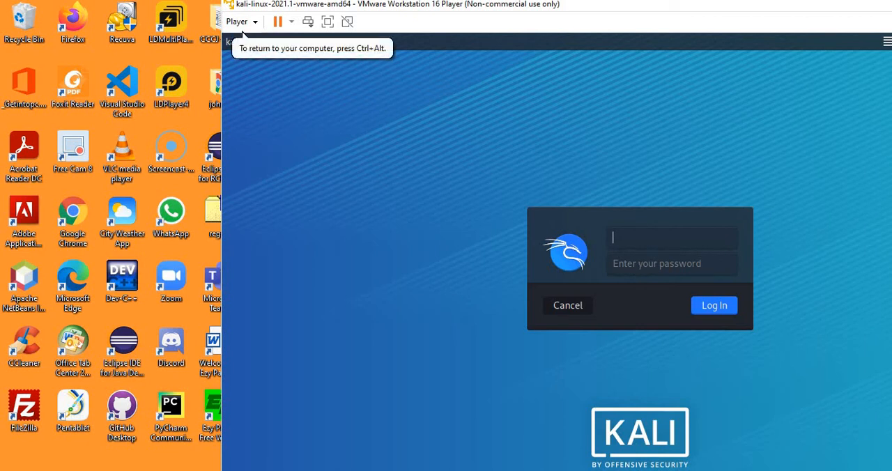
{"action": "type", "text": "kali"}
{"action": "left_click", "coordinate": [666, 266]}
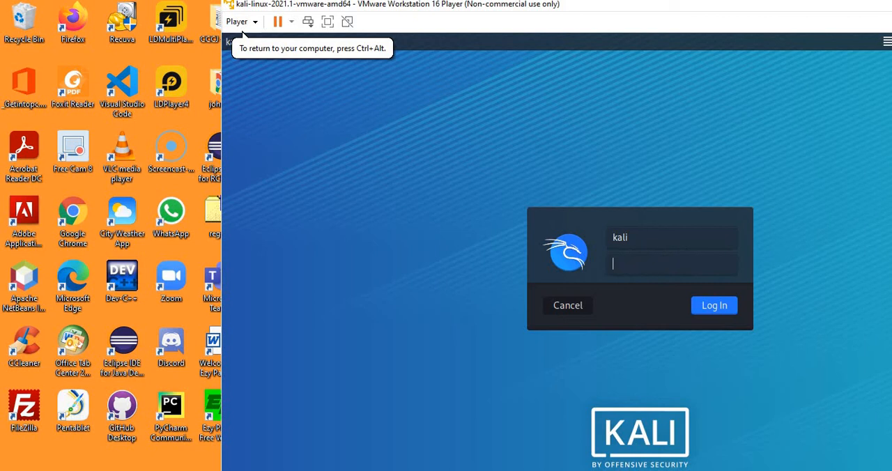
{"action": "left_click", "coordinate": [714, 309]}
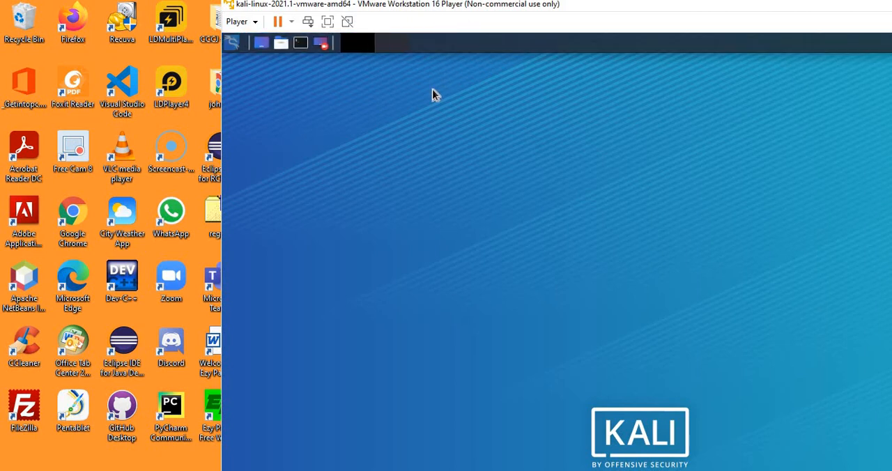
{"action": "left_click_drag", "start_coordinate": [468, 9], "coordinate": [417, 2]}
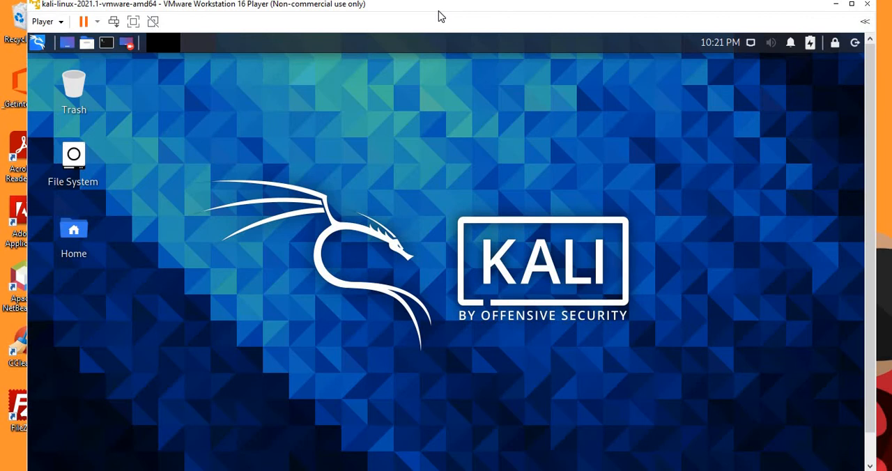
{"action": "double_click", "coordinate": [438, 11]}
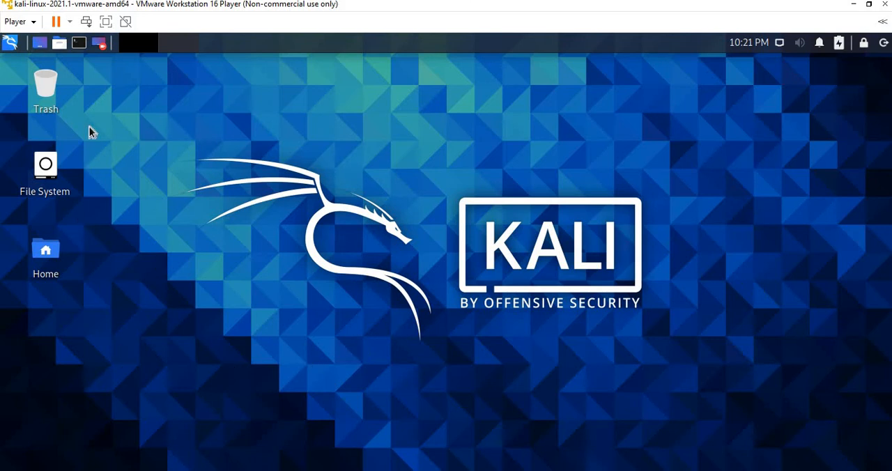
Open Kali's application menu and look through its tool categories, from Information Gathering to Post Exploitation
{"action": "left_click", "coordinate": [10, 46]}
{"action": "left_click", "coordinate": [34, 132]}
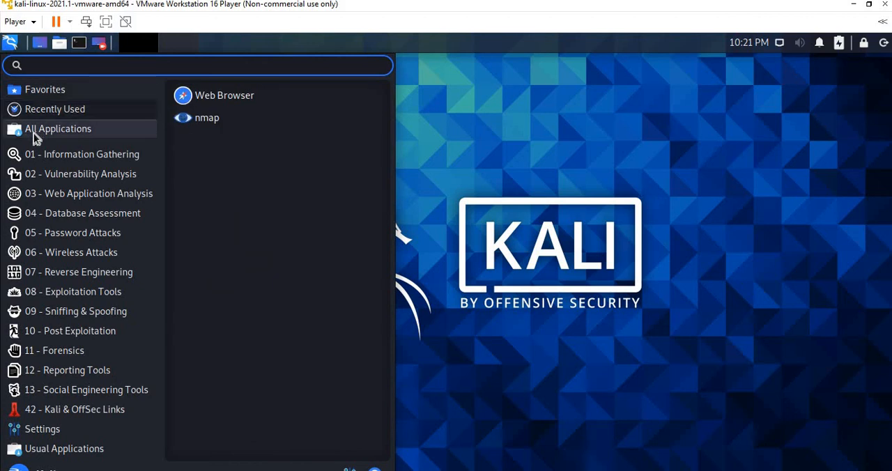
{"action": "left_click", "coordinate": [50, 155]}
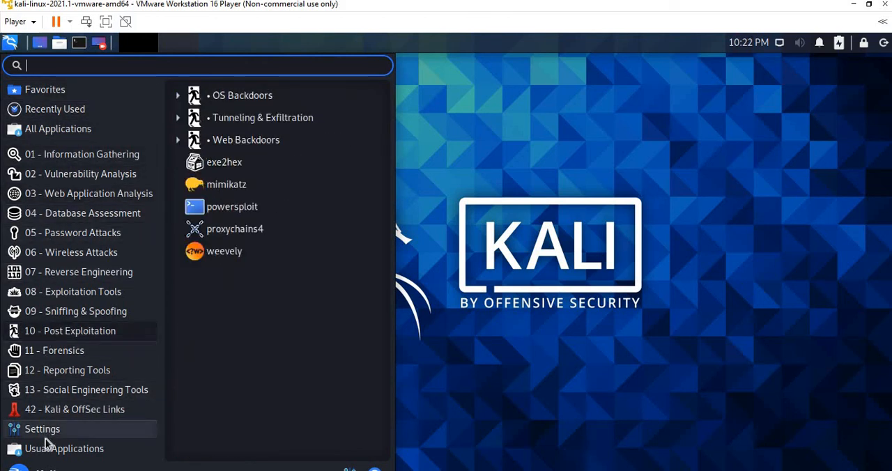
Review Kali's Favorites, All Applications, the numbered tool categories and Usual Applications, and close the application menu
{"action": "mouse_move", "coordinate": [38, 87]}
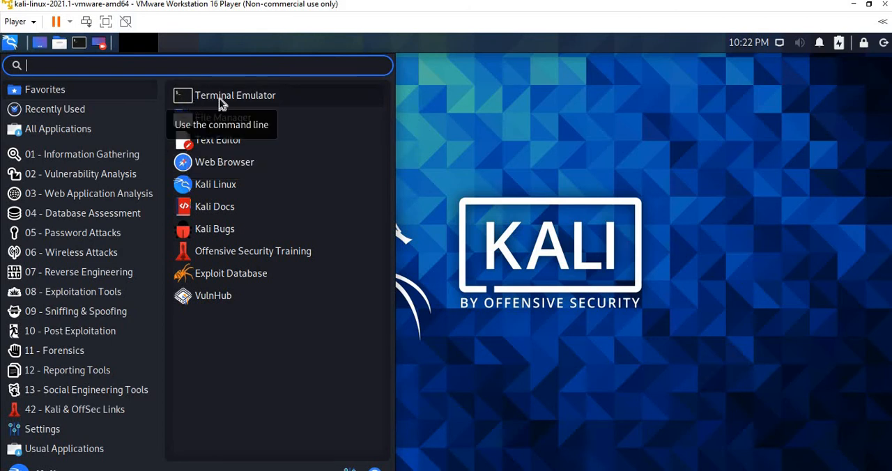
{"action": "left_click", "coordinate": [54, 130]}
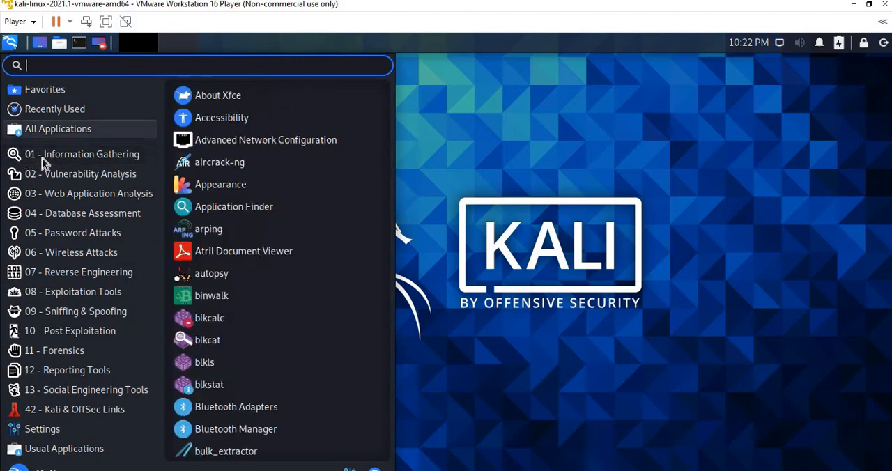
{"action": "mouse_move", "coordinate": [60, 156]}
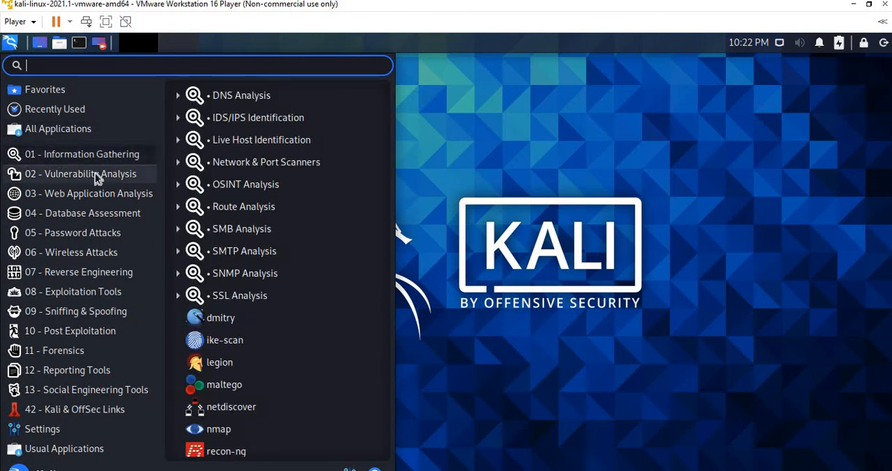
{"action": "mouse_move", "coordinate": [97, 176]}
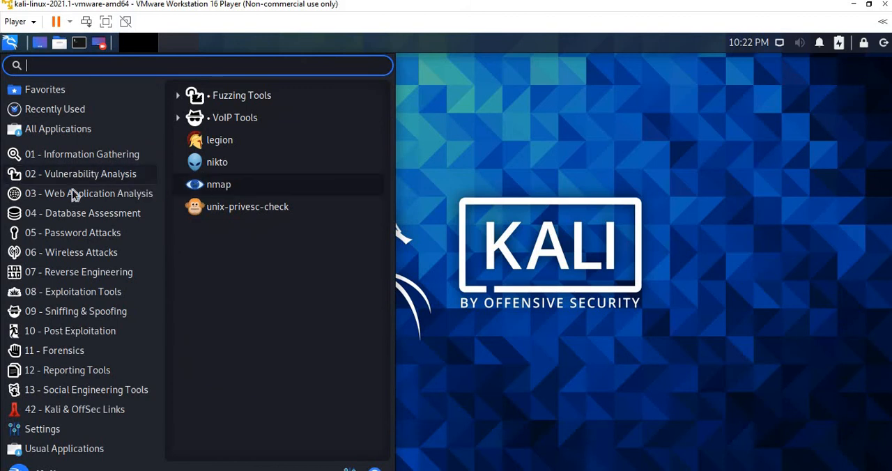
{"action": "mouse_move", "coordinate": [90, 198]}
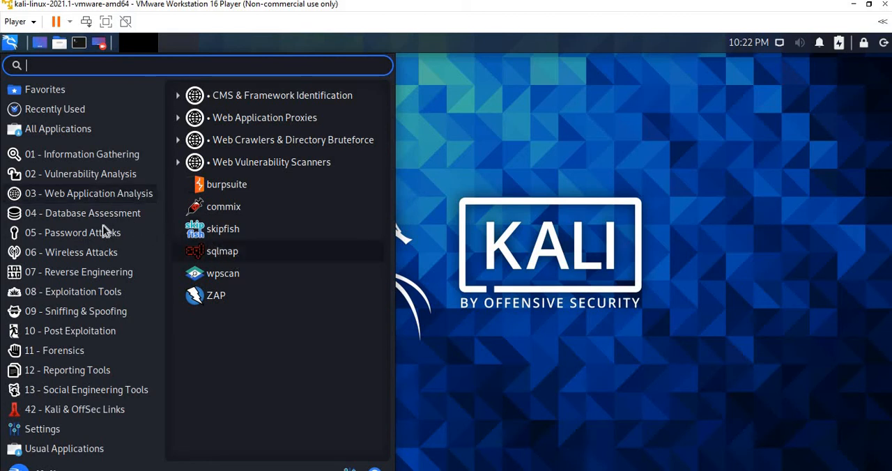
{"action": "mouse_move", "coordinate": [77, 233]}
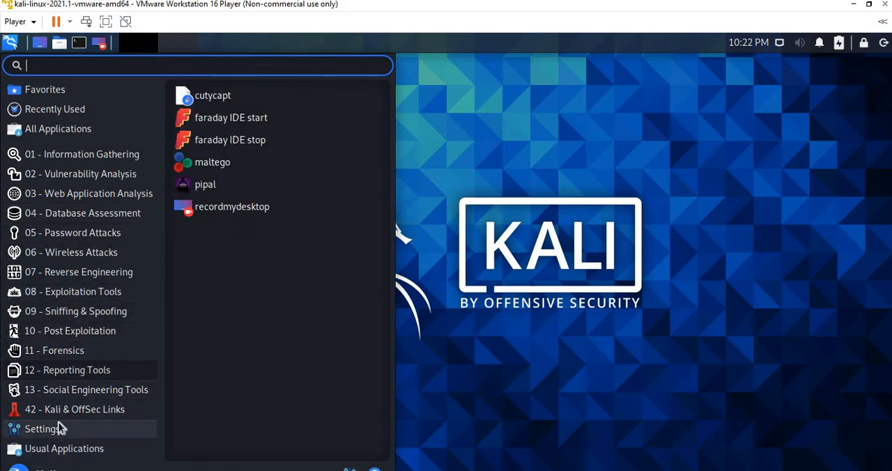
{"action": "mouse_move", "coordinate": [66, 387]}
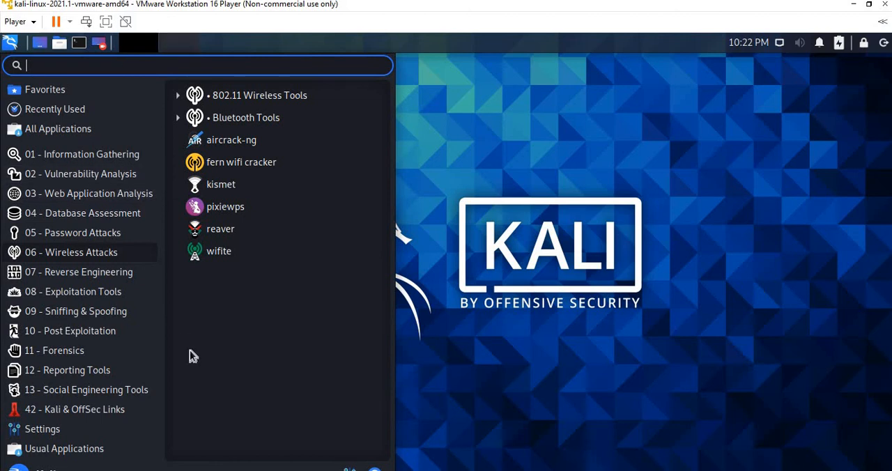
{"action": "left_click", "coordinate": [101, 271]}
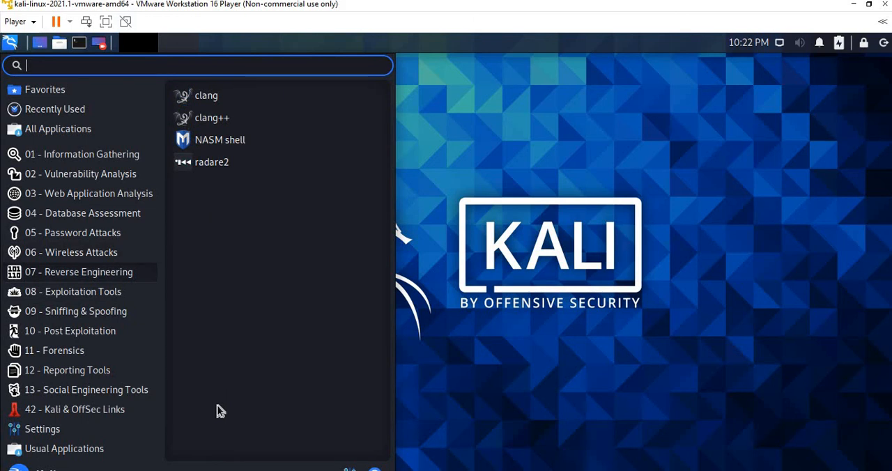
{"action": "left_click", "coordinate": [49, 331]}
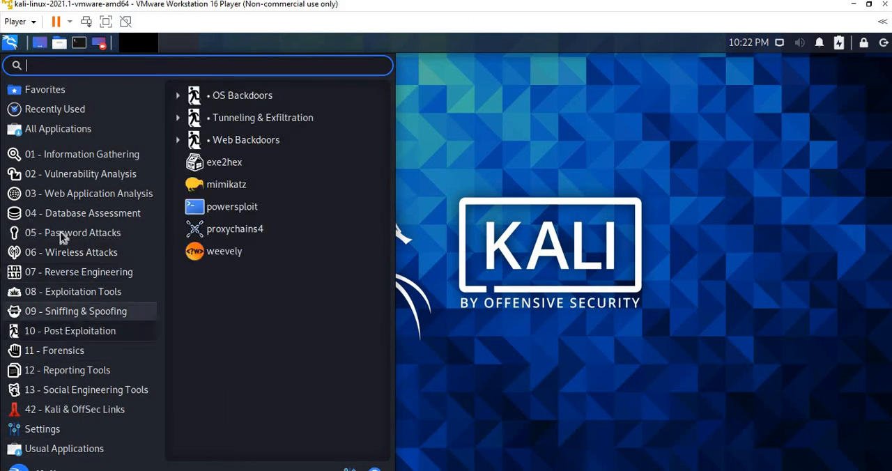
{"action": "left_click", "coordinate": [83, 234]}
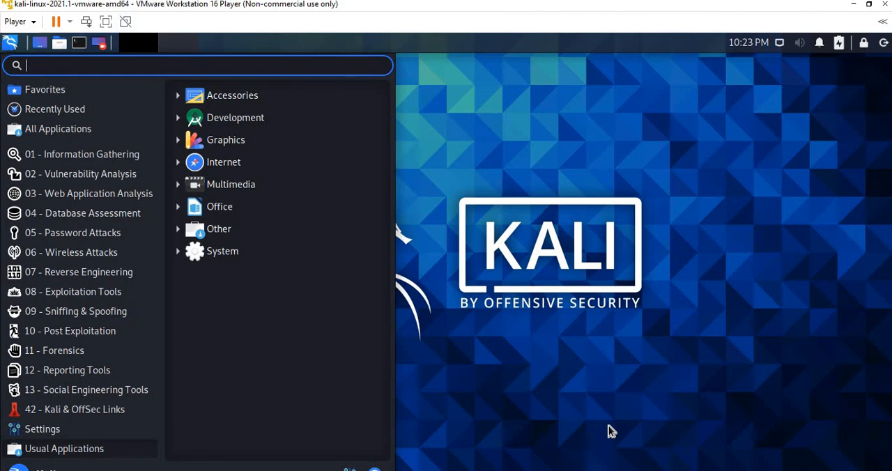
{"action": "left_click", "coordinate": [556, 430]}
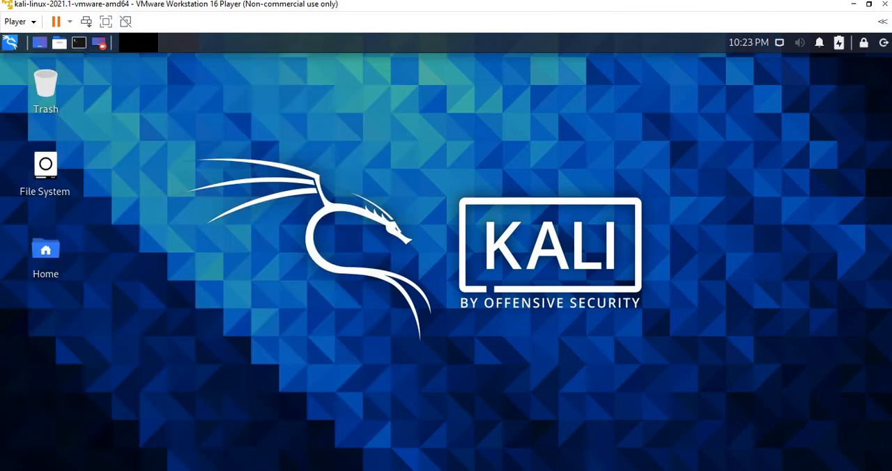
Shut down Kali Linux from its log-out options and dismiss the Removable Devices hint
{"action": "left_click", "coordinate": [884, 44]}
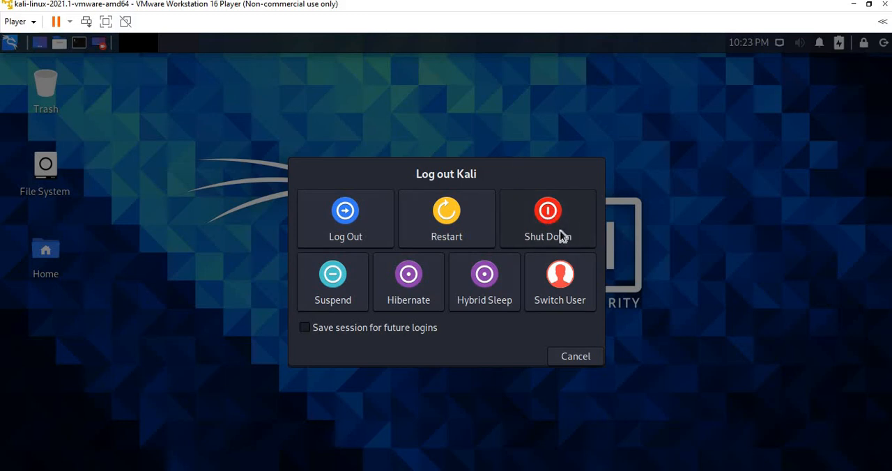
{"action": "left_click", "coordinate": [562, 236]}
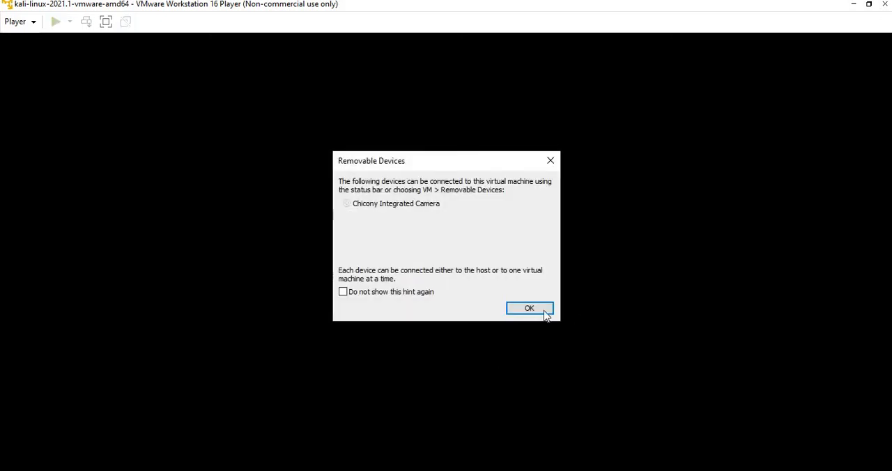
{"action": "left_click", "coordinate": [529, 309]}
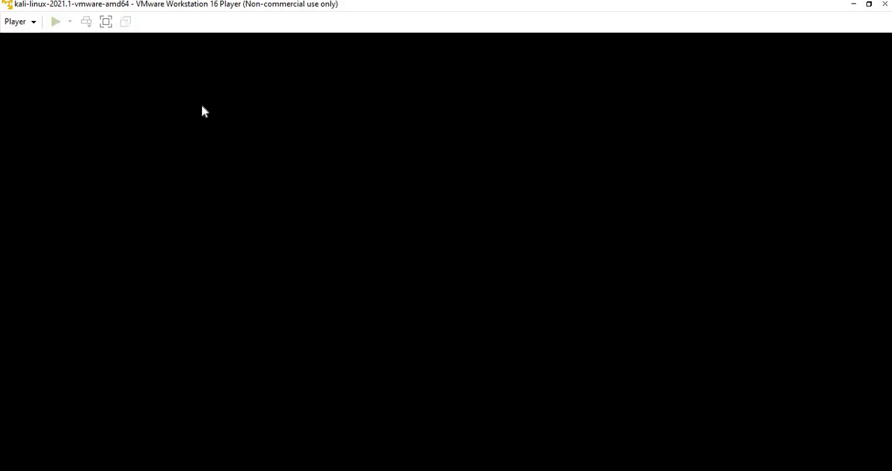